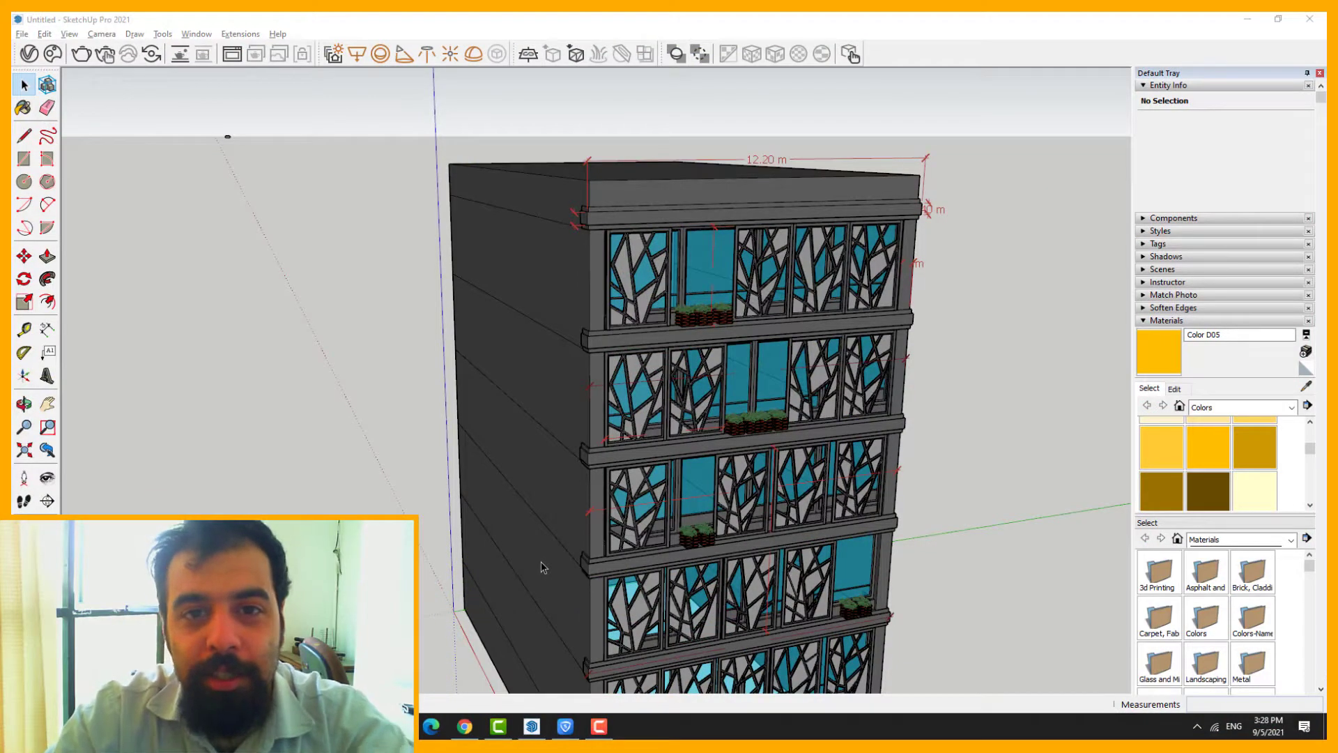
- Examine the building's upper corner and facade up close for clipped faces, and find stray geometry far from the model
{"action": "scroll", "coordinate": [564, 493], "scroll_direction": "down", "scroll_amount": 3}
{"action": "scroll", "coordinate": [221, 137], "scroll_direction": "up", "scroll_amount": 10}
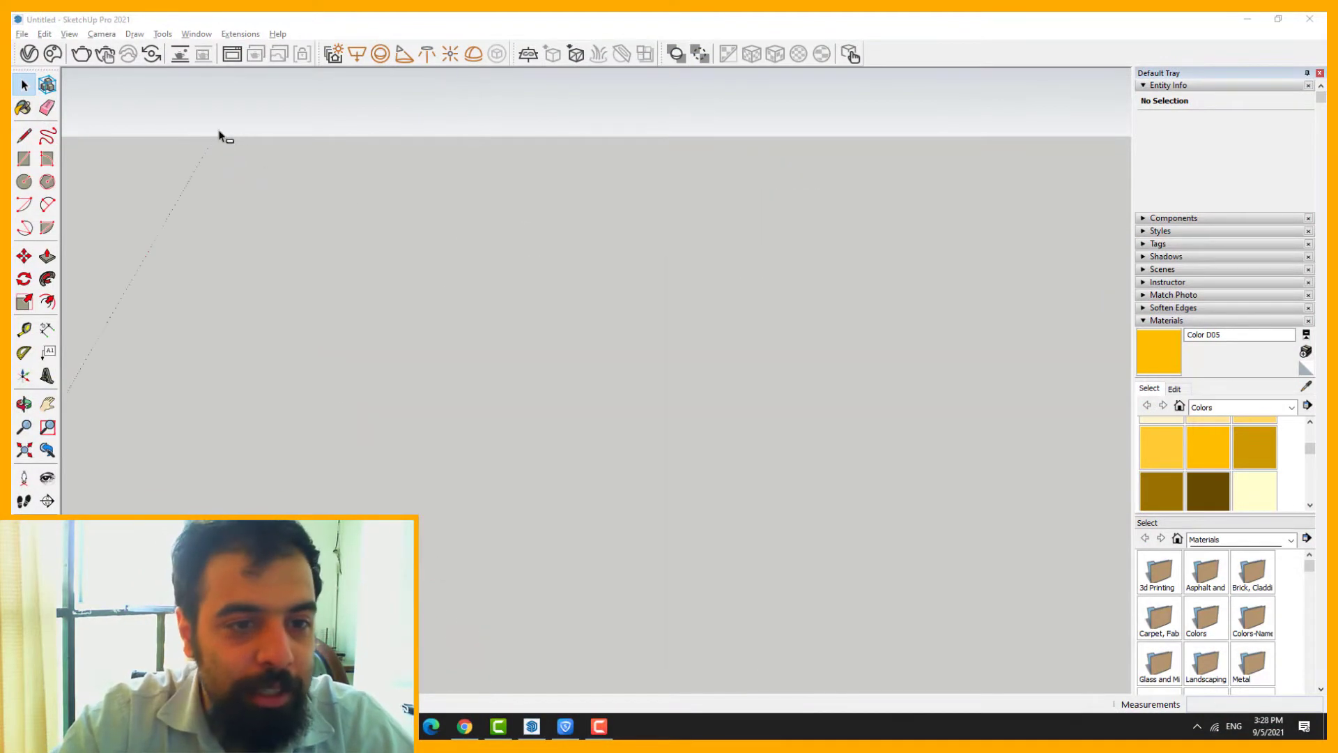
{"action": "scroll", "coordinate": [282, 204], "scroll_direction": "down", "scroll_amount": 6}
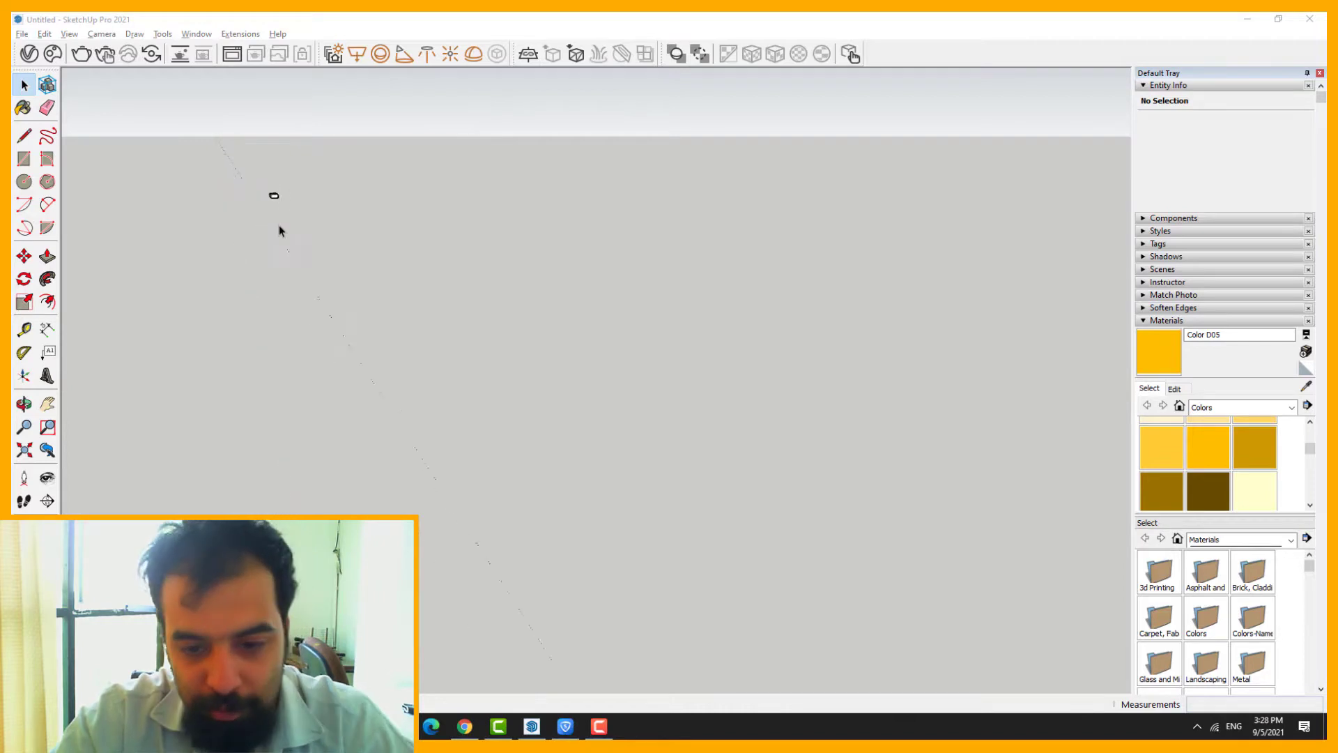
{"action": "scroll", "coordinate": [441, 334], "scroll_direction": "up", "scroll_amount": 5}
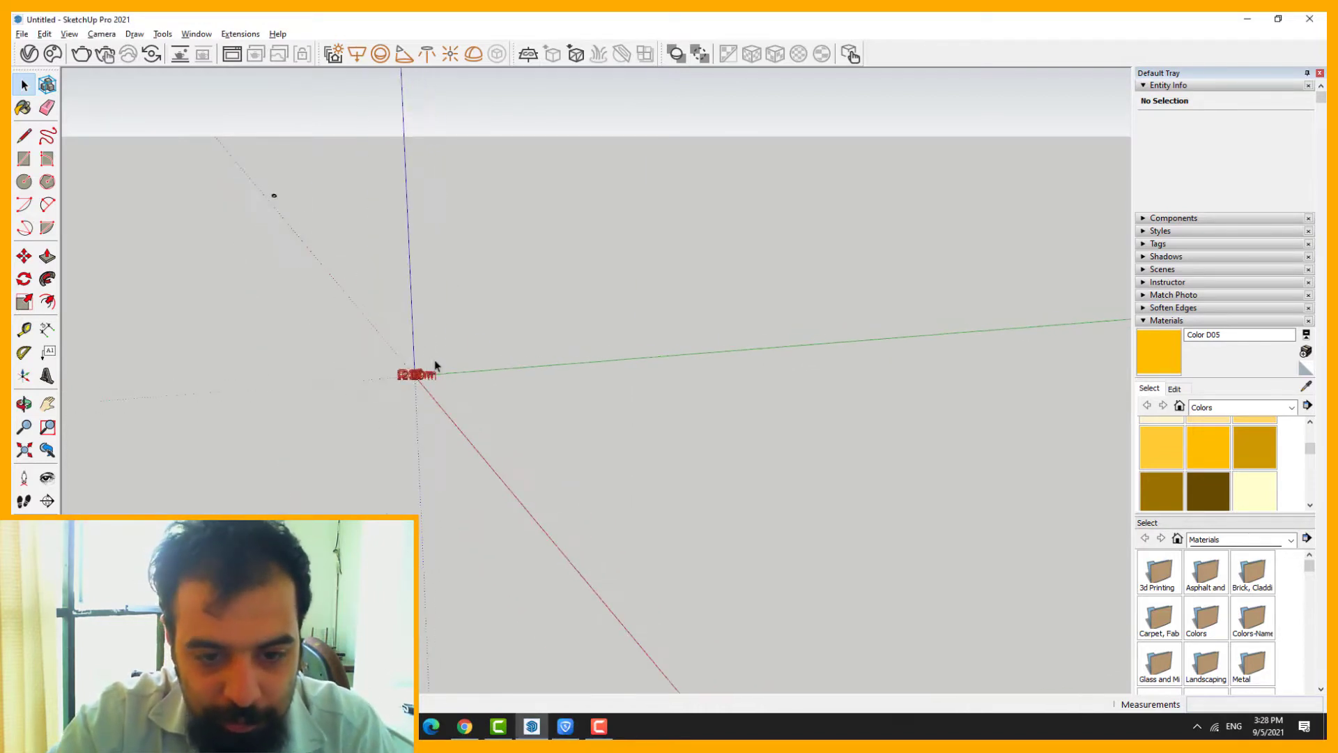
{"action": "scroll", "coordinate": [460, 373], "scroll_direction": "up", "scroll_amount": 8}
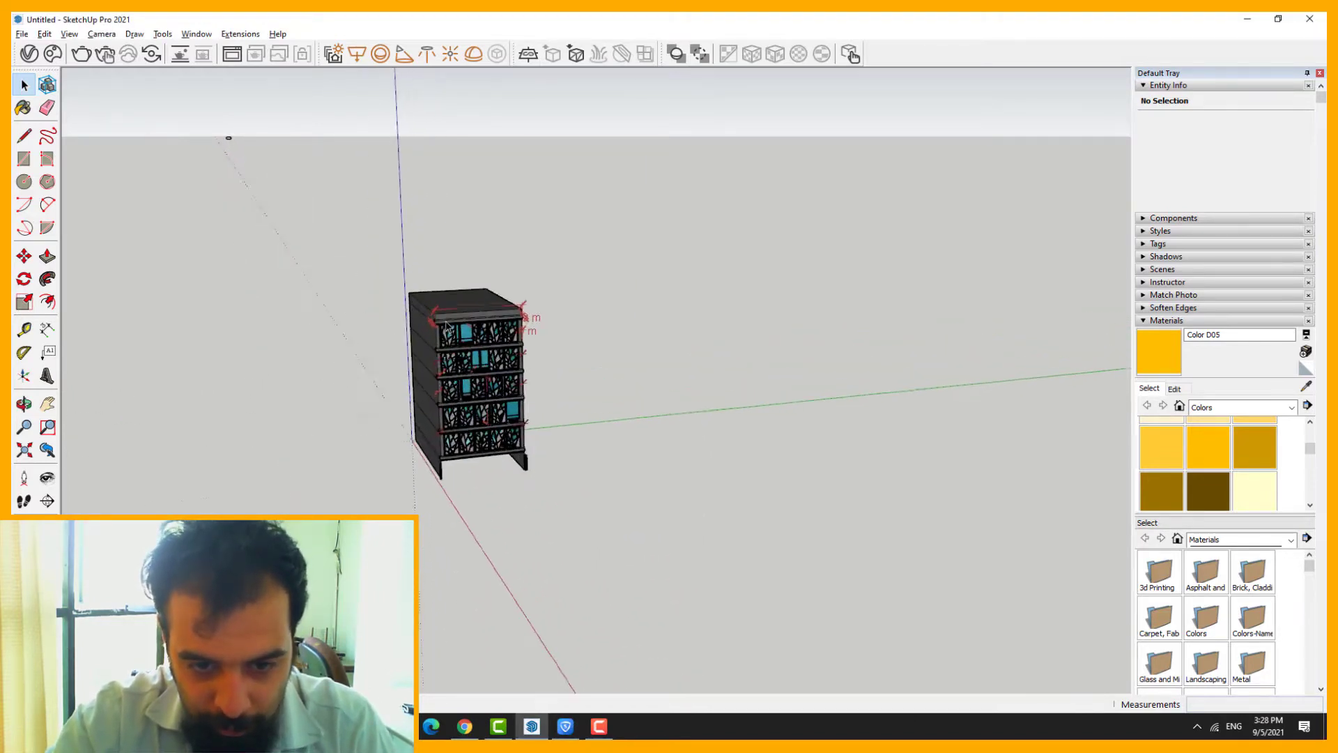
{"action": "scroll", "coordinate": [470, 335], "scroll_direction": "up", "scroll_amount": 4}
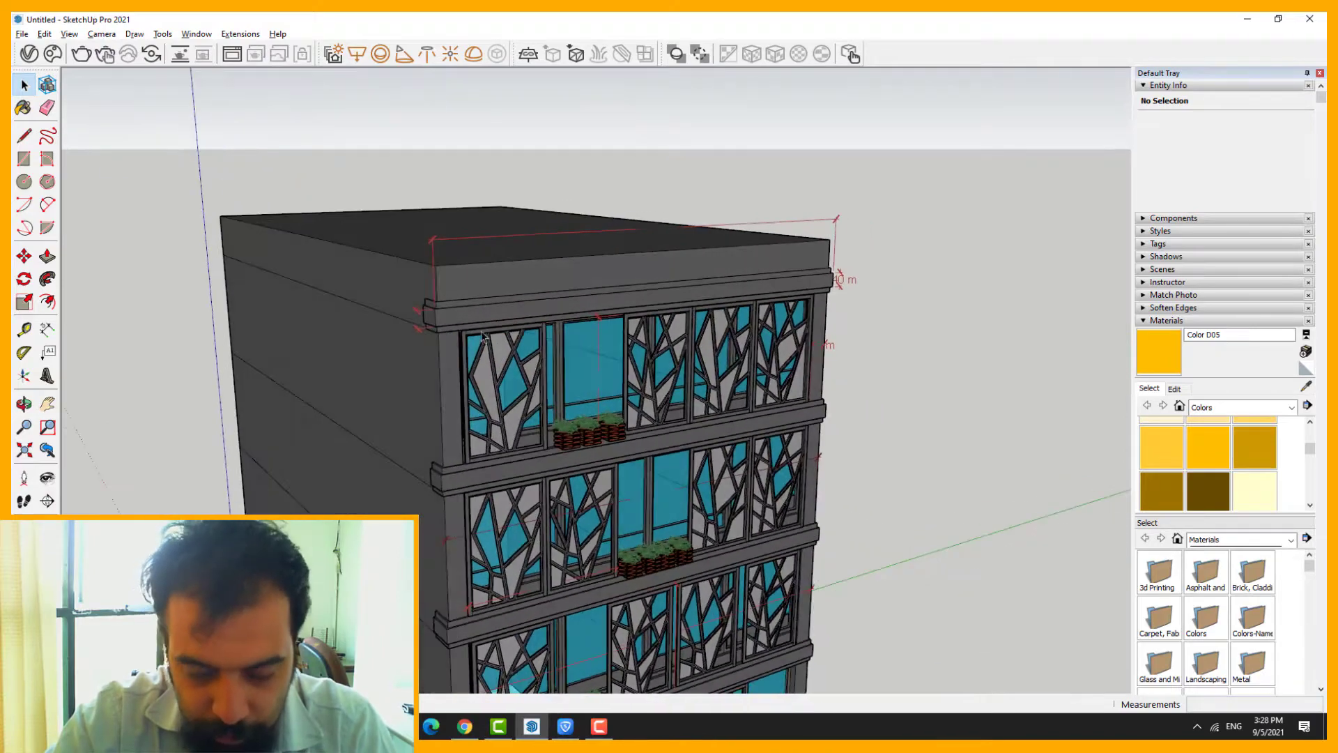
{"action": "scroll", "coordinate": [477, 388], "scroll_direction": "up", "scroll_amount": 3}
{"action": "scroll", "coordinate": [478, 388], "scroll_direction": "down", "scroll_amount": 4}
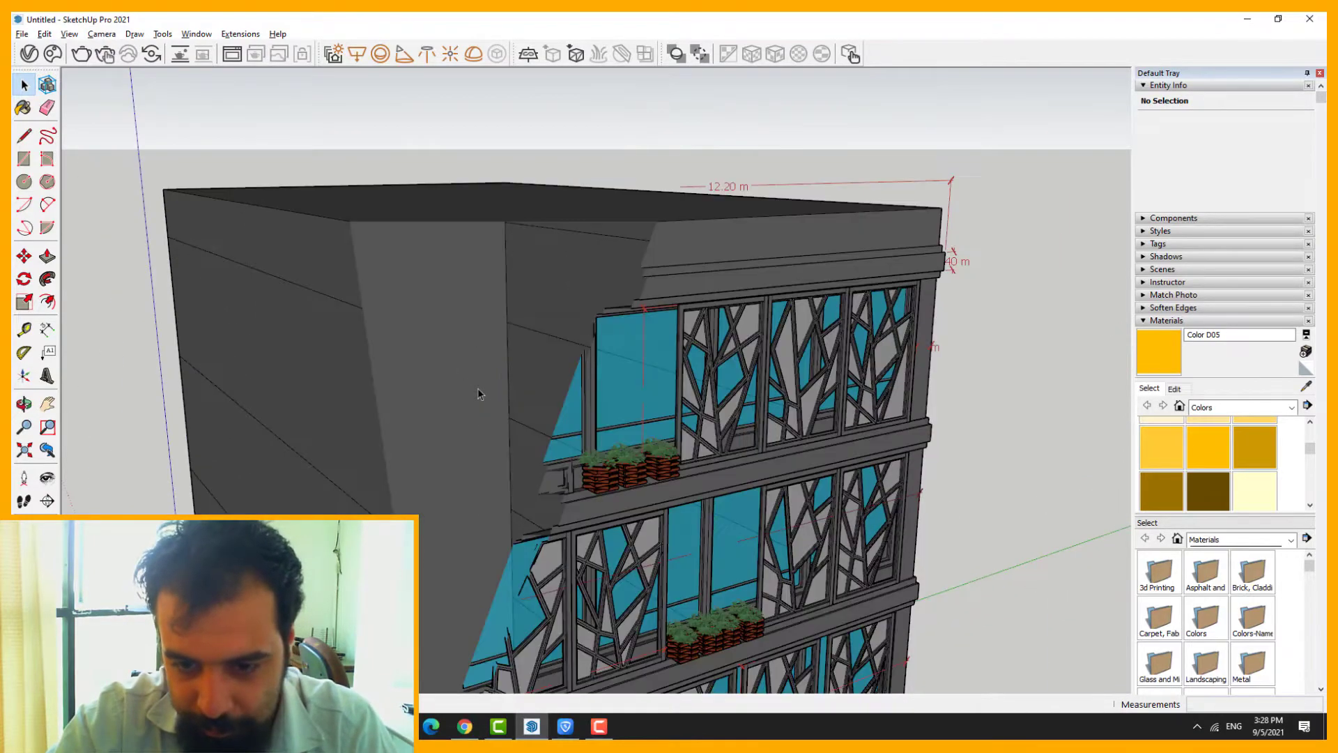
{"action": "scroll", "coordinate": [478, 387], "scroll_direction": "up", "scroll_amount": 3}
{"action": "scroll", "coordinate": [477, 388], "scroll_direction": "down", "scroll_amount": 2}
{"action": "scroll", "coordinate": [476, 387], "scroll_direction": "down", "scroll_amount": 2}
{"action": "scroll", "coordinate": [477, 387], "scroll_direction": "up", "scroll_amount": 4}
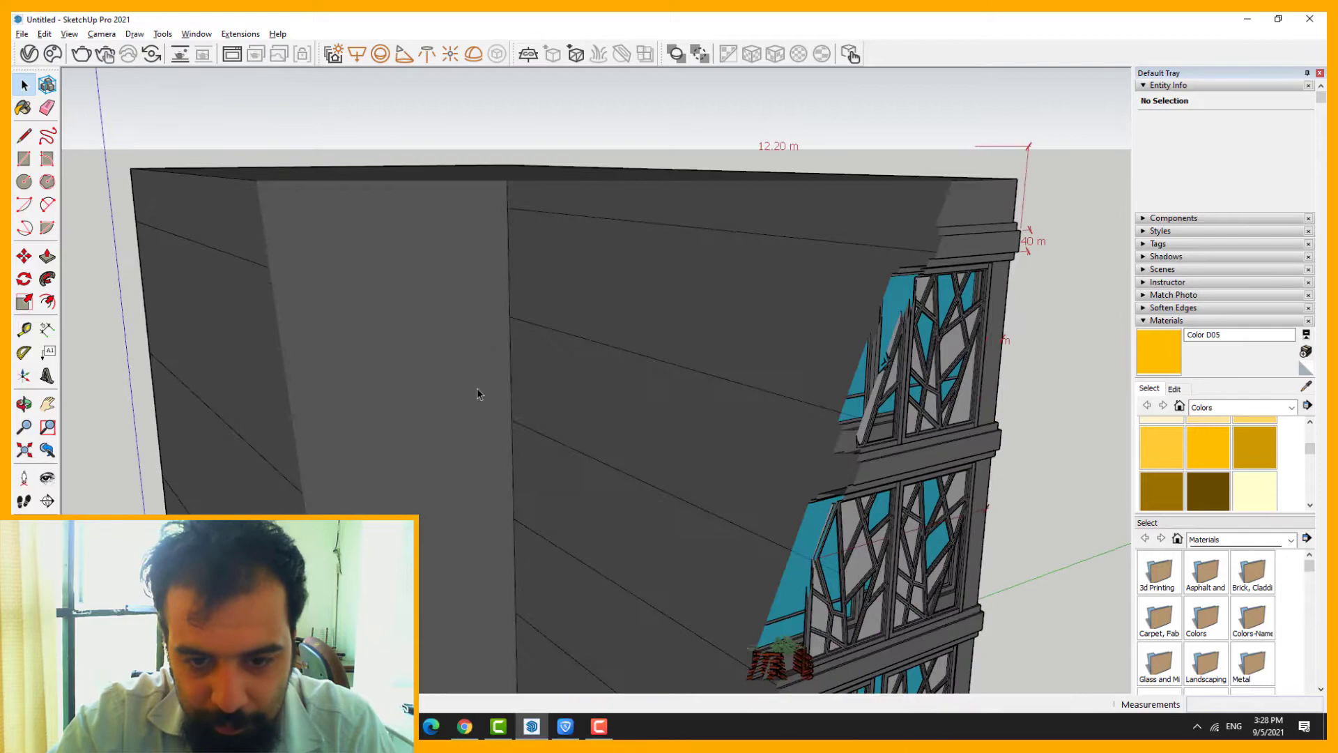
{"action": "scroll", "coordinate": [477, 387], "scroll_direction": "down", "scroll_amount": 3}
{"action": "scroll", "coordinate": [477, 387], "scroll_direction": "up", "scroll_amount": 2}
{"action": "scroll", "coordinate": [476, 387], "scroll_direction": "down", "scroll_amount": 7}
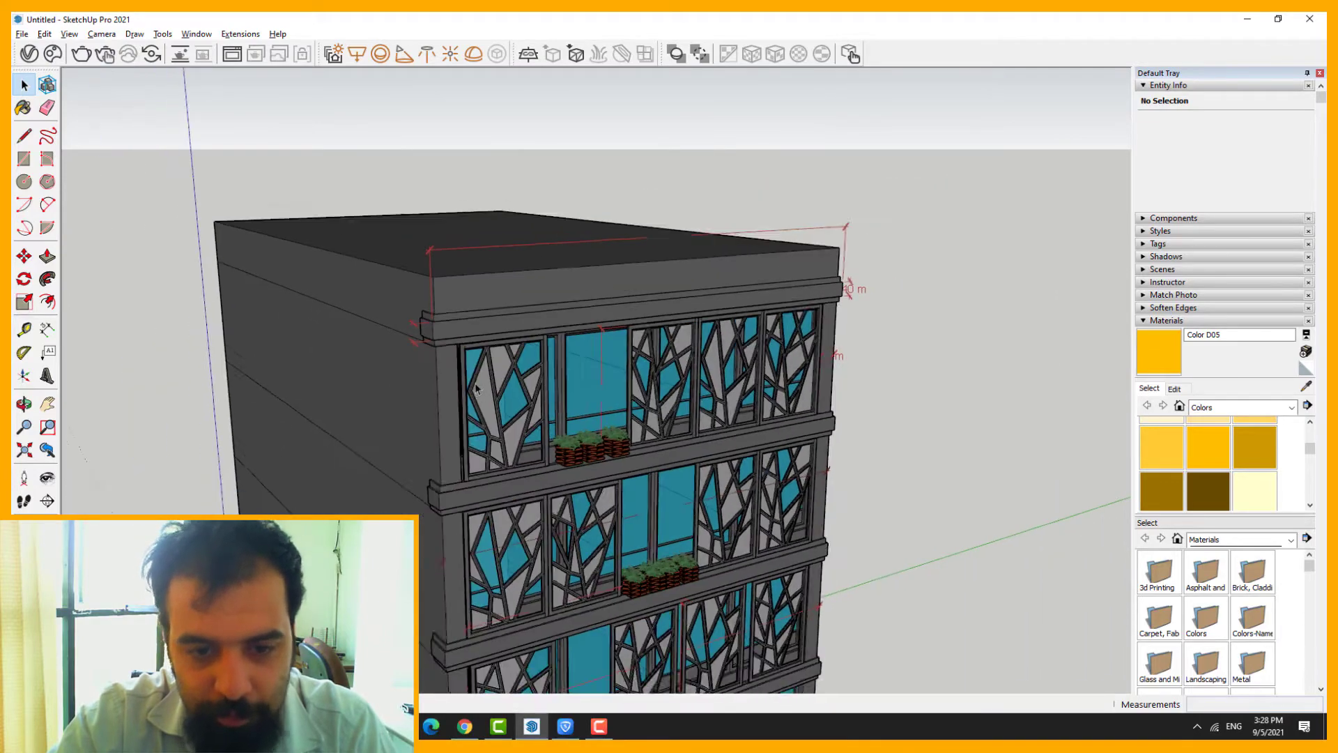
- Delete the small stray geometry lying far from the building near the horizon
{"action": "mouse_move", "coordinate": [418, 319]}
{"action": "middle_mouse_down", "text": "shift"}
{"action": "mouse_move", "coordinate": [569, 287]}
{"action": "mouse_move", "coordinate": [526, 287]}
{"action": "middle_mouse_up", "text": "shift"}
{"action": "middle_click_drag", "start_coordinate": [150, 228], "coordinate": [338, 258], "text": "shift"}
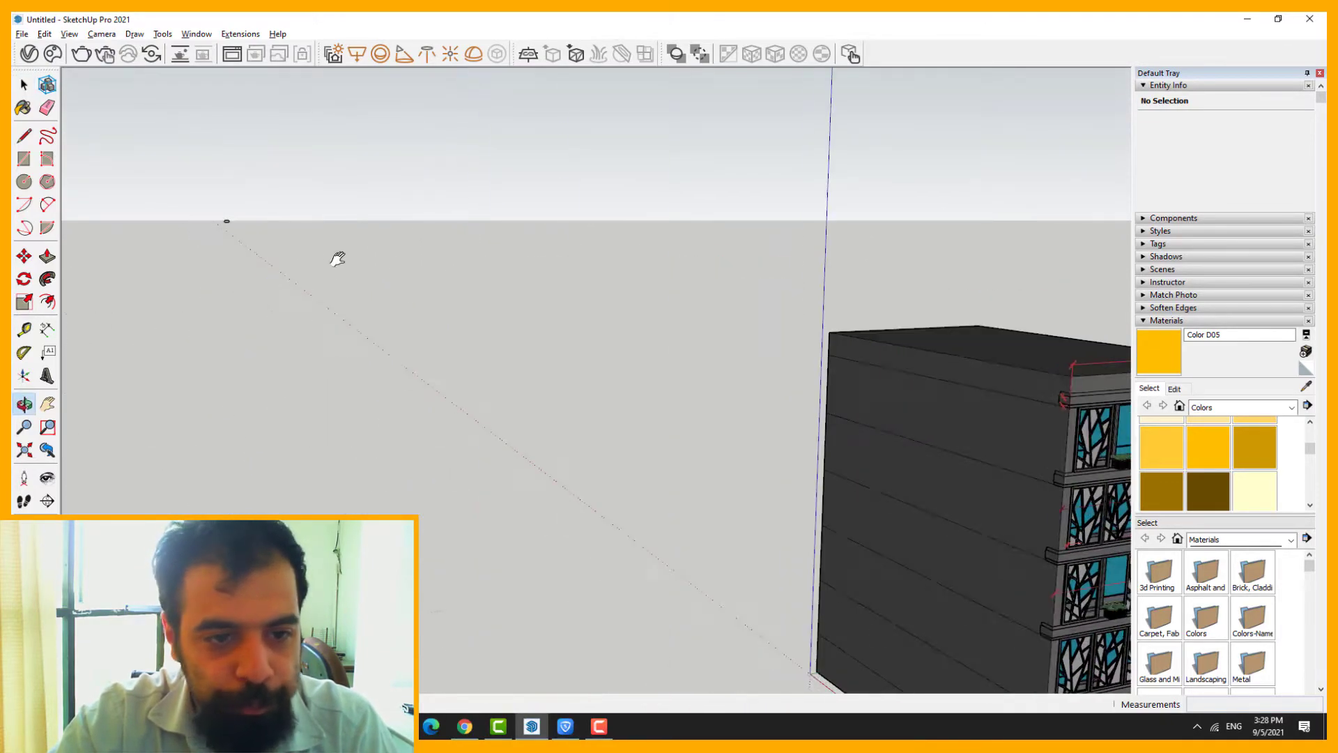
{"action": "left_click_drag", "start_coordinate": [164, 182], "coordinate": [165, 184]}
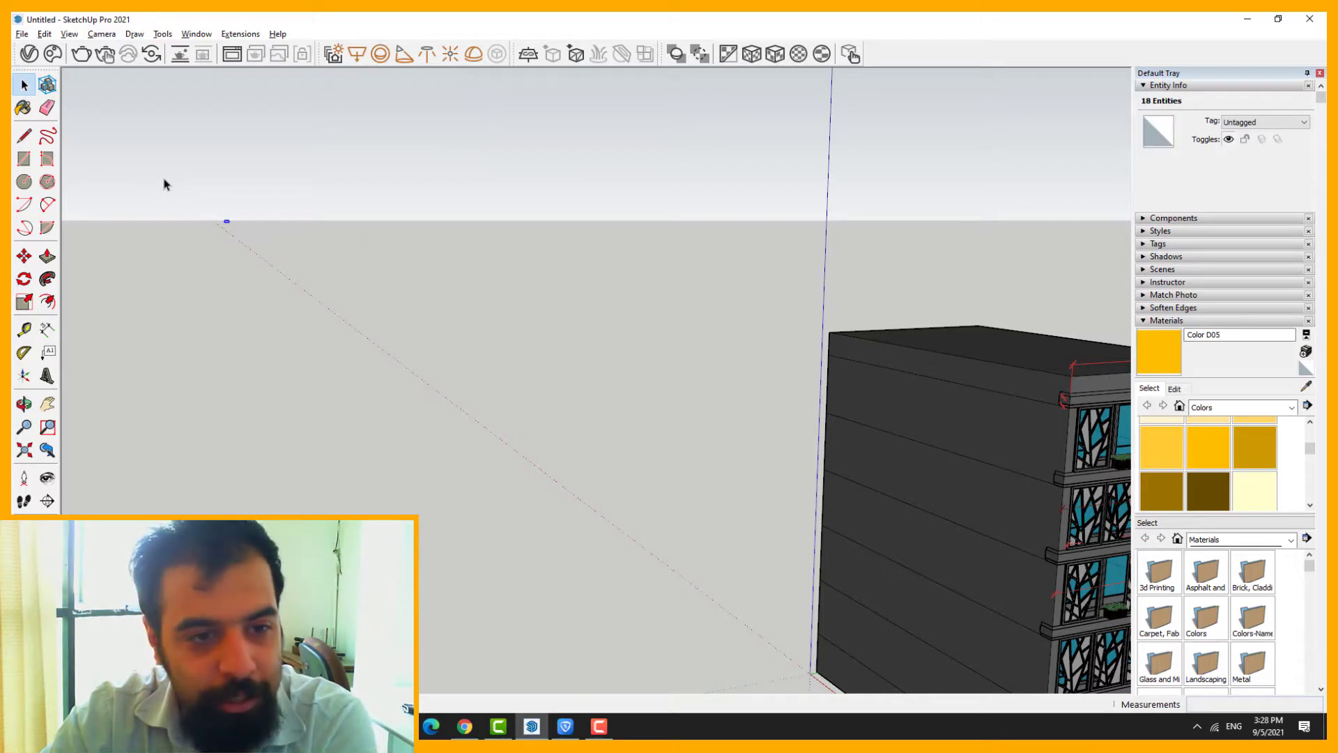
{"action": "left_click", "coordinate": [605, 313]}
- Adjust the camera's field of view on the building with the Zoom tool
{"action": "middle_click_drag", "start_coordinate": [697, 396], "coordinate": [320, 265], "text": "shift"}
{"action": "middle_click_drag", "start_coordinate": [799, 453], "coordinate": [730, 429], "text": "shift"}
{"action": "scroll", "coordinate": [614, 300], "scroll_direction": "up", "scroll_amount": 10}
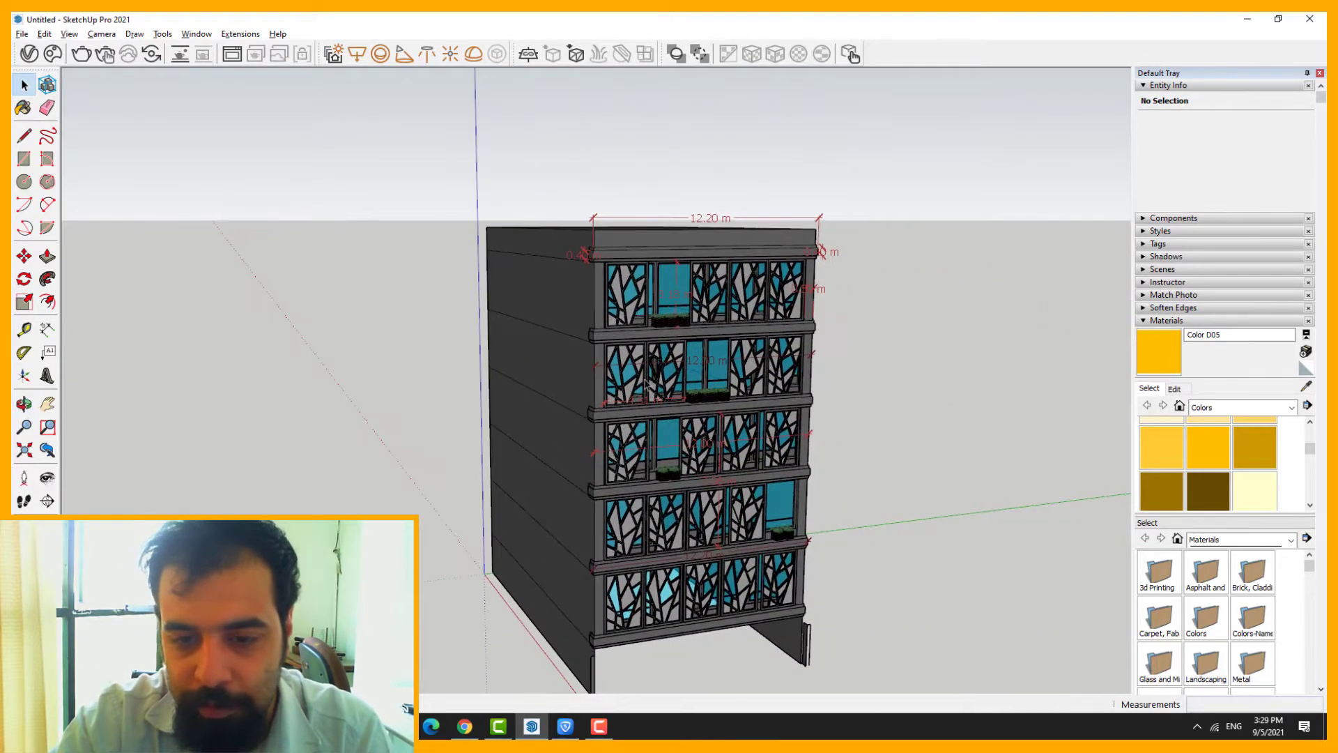
{"action": "scroll", "coordinate": [613, 300], "scroll_direction": "down", "scroll_amount": 5}
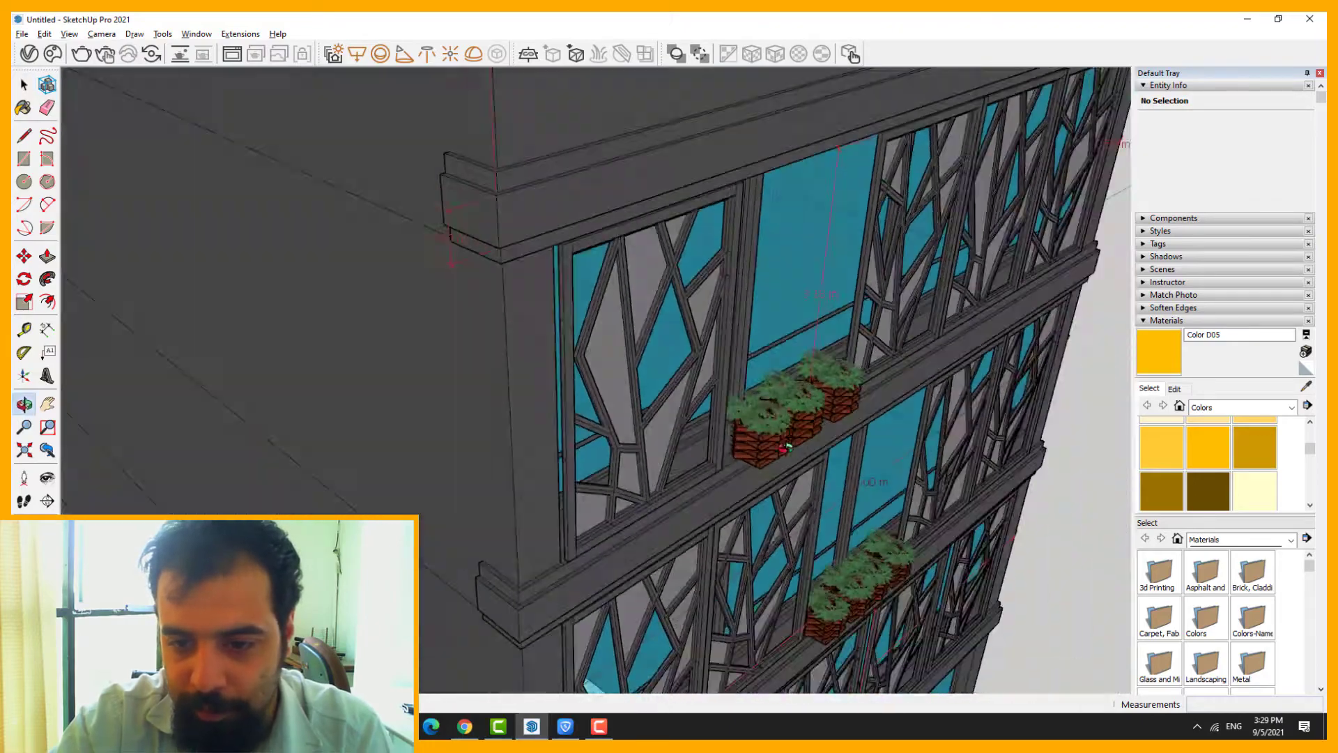
{"action": "scroll", "coordinate": [605, 319], "scroll_direction": "up", "scroll_amount": 10}
{"action": "scroll", "coordinate": [603, 322], "scroll_direction": "down", "scroll_amount": 5}
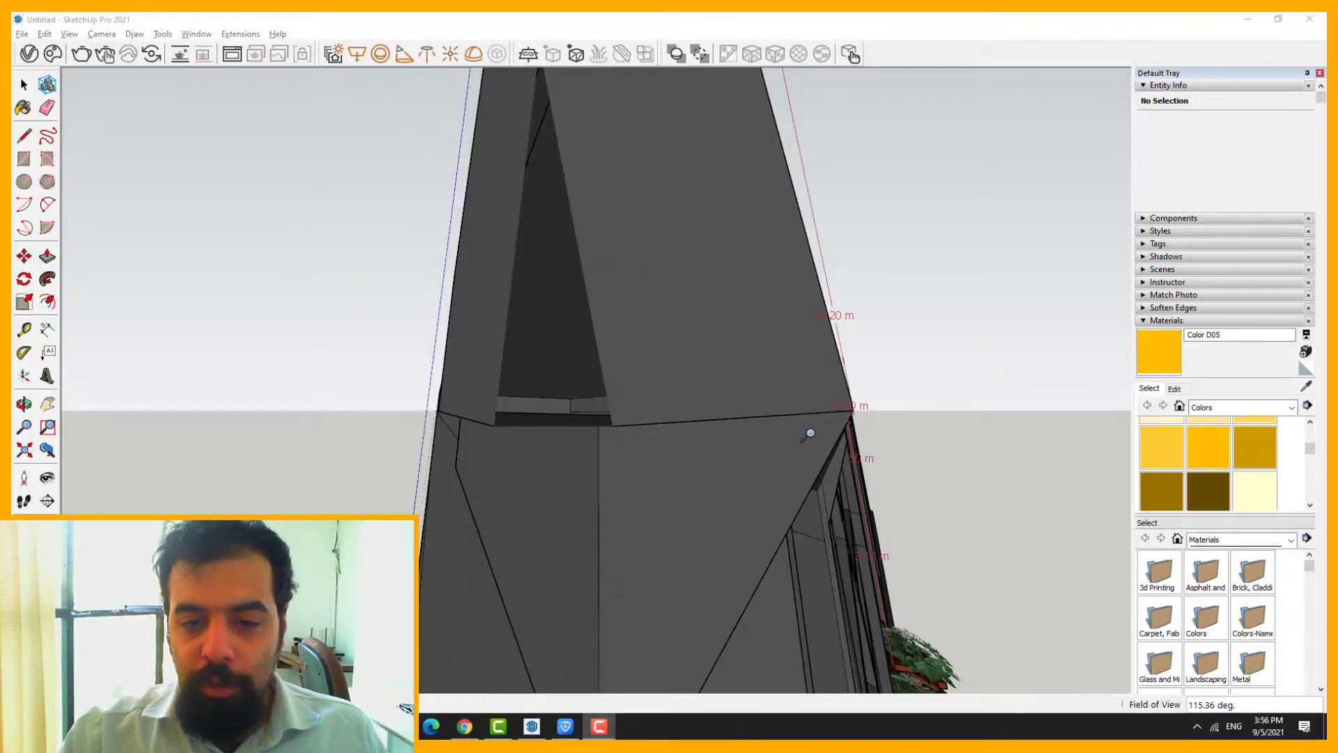
{"action": "left_click_drag", "start_coordinate": [638, 365], "coordinate": [681, 191], "text": "shift"}
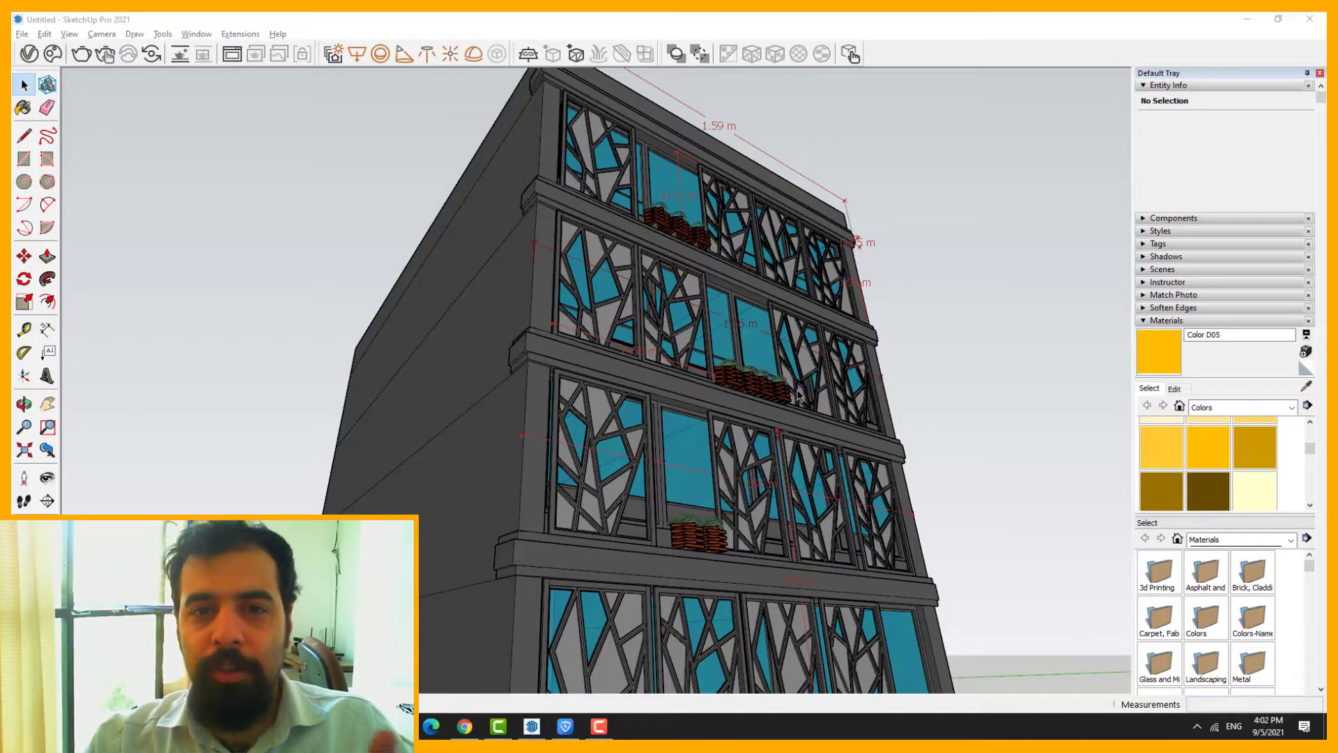
- Examine the building's patterned facade windows and side wall up close for clipped faces
{"action": "scroll", "coordinate": [799, 395], "scroll_direction": "down", "scroll_amount": 3}
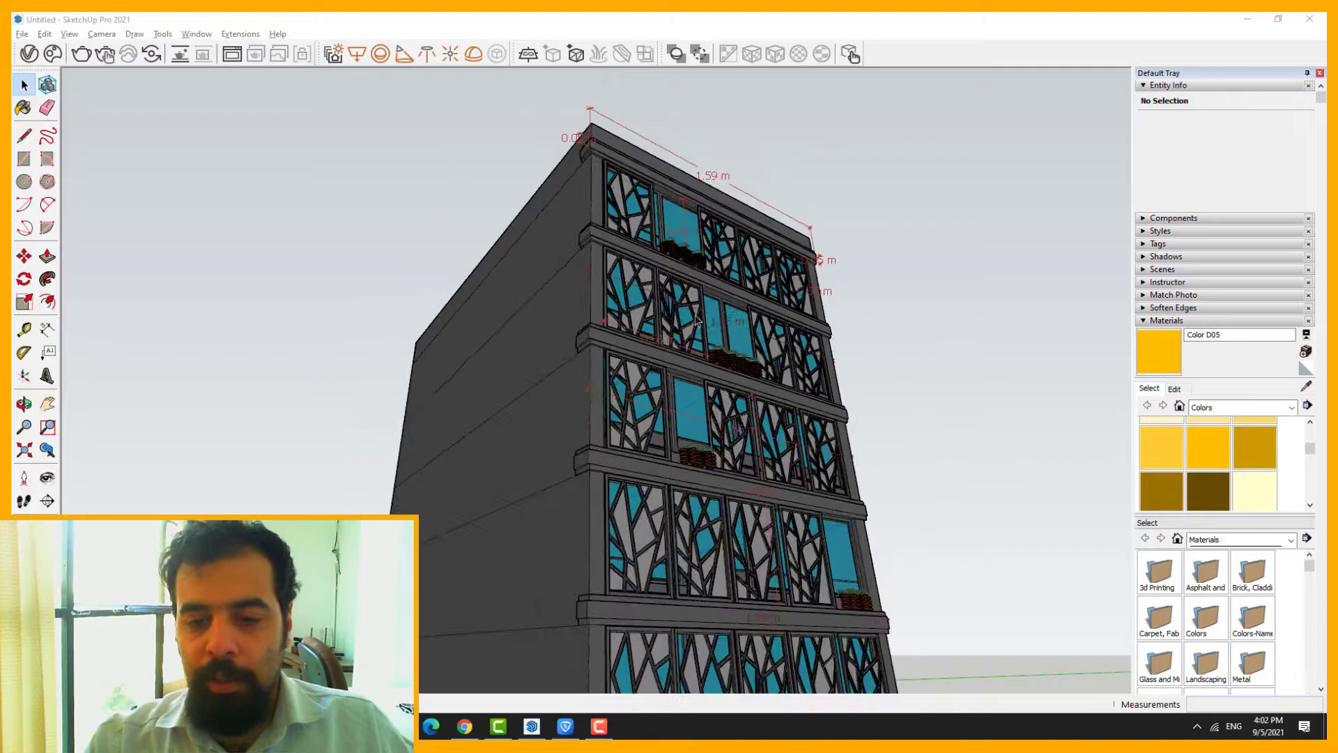
{"action": "mouse_move", "coordinate": [799, 396]}
{"action": "middle_mouse_down"}
{"action": "mouse_move", "coordinate": [648, 488]}
{"action": "mouse_move", "coordinate": [617, 474]}
{"action": "middle_mouse_up"}
{"action": "middle_click_drag", "start_coordinate": [446, 446], "coordinate": [543, 307]}
{"action": "scroll", "coordinate": [541, 302], "scroll_direction": "up", "scroll_amount": 7}
{"action": "scroll", "coordinate": [638, 398], "scroll_direction": "up", "scroll_amount": 2}
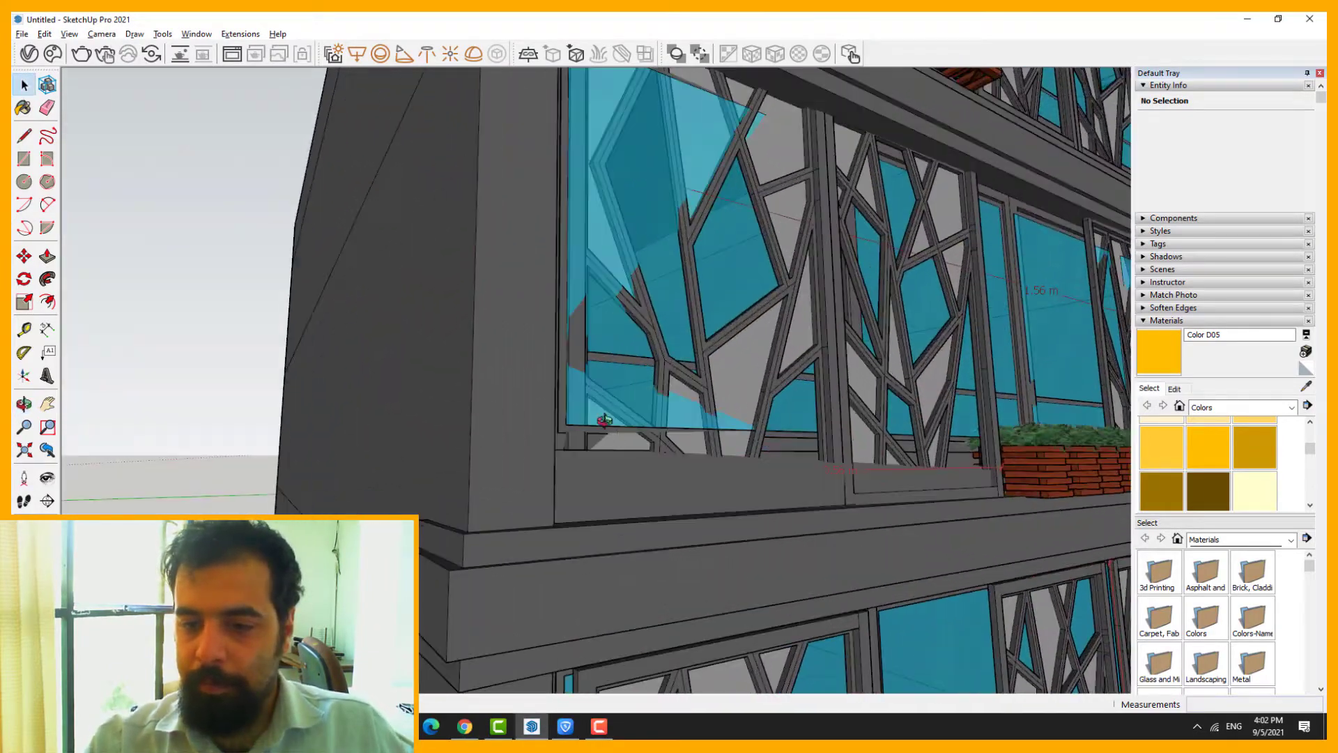
{"action": "middle_click_drag", "start_coordinate": [636, 399], "coordinate": [663, 278]}
{"action": "scroll", "coordinate": [663, 278], "scroll_direction": "down", "scroll_amount": 5}
{"action": "scroll", "coordinate": [674, 310], "scroll_direction": "down", "scroll_amount": 9}
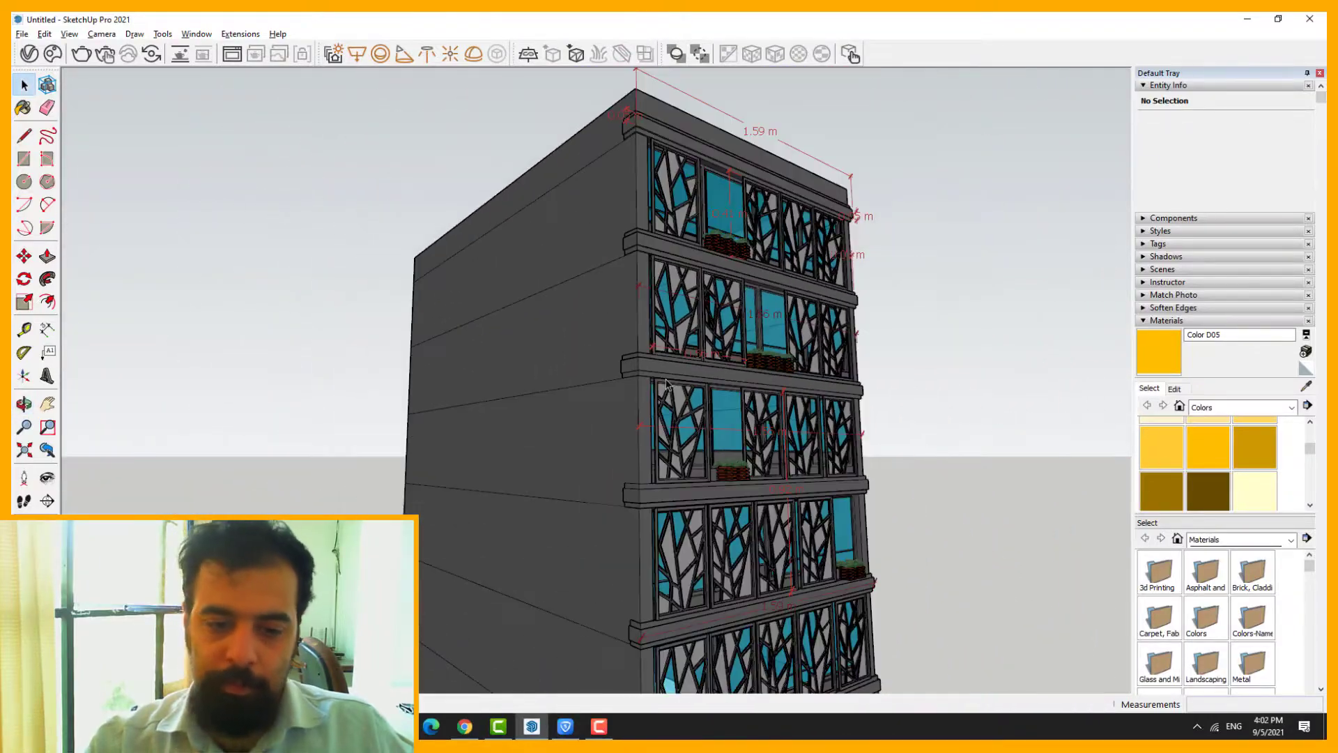
- Move the entire building by its base corner to the axes origin and clear the selection
{"action": "middle_click_drag", "start_coordinate": [674, 312], "coordinate": [768, 610]}
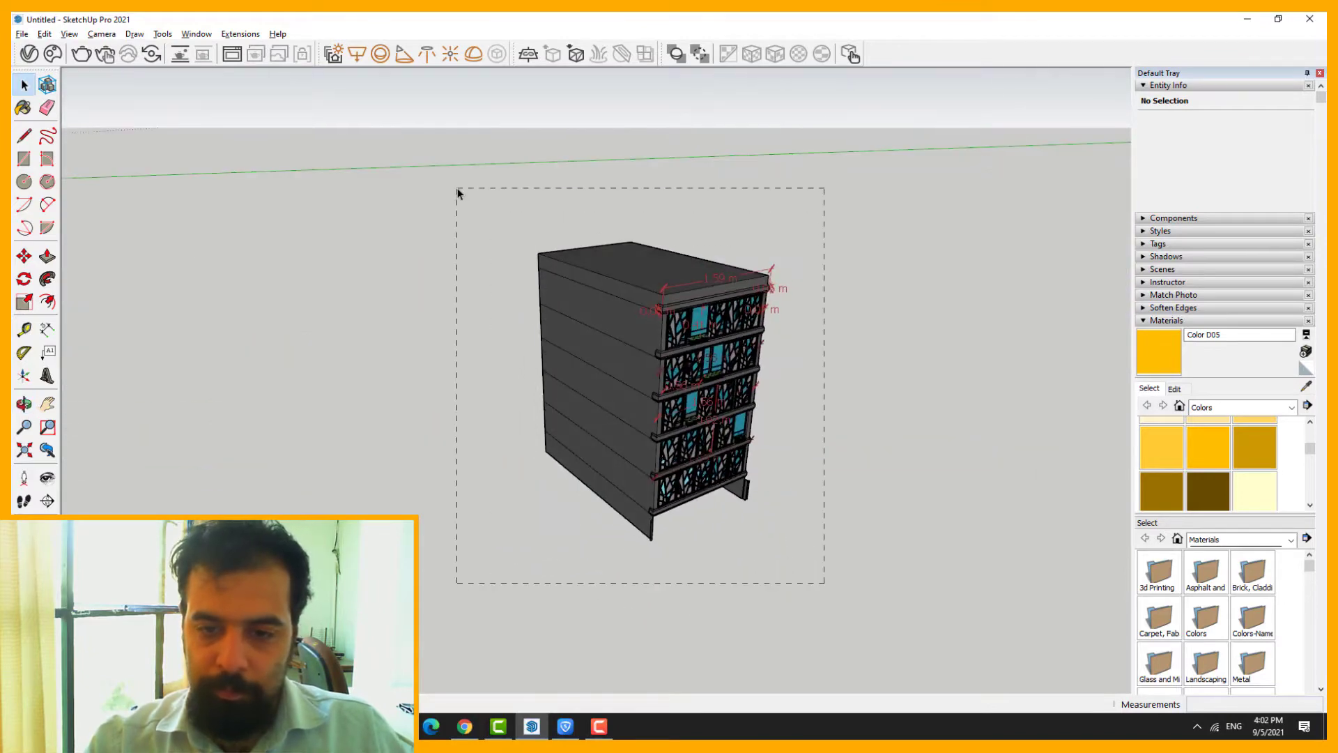
{"action": "left_click_drag", "start_coordinate": [458, 193], "coordinate": [457, 193]}
{"action": "key", "text": "m"}
{"action": "left_click", "coordinate": [546, 453]}
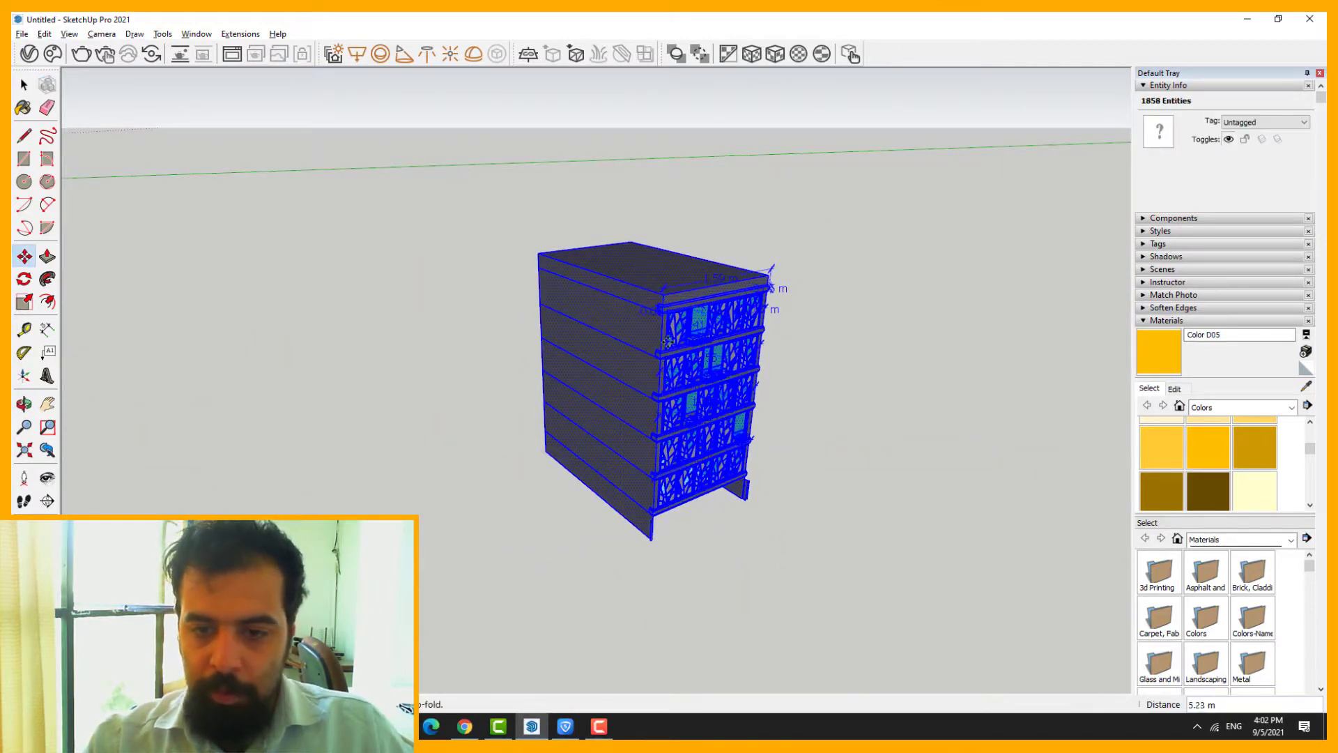
{"action": "middle_click_drag", "start_coordinate": [750, 280], "coordinate": [317, 254]}
{"action": "middle_click_drag", "start_coordinate": [710, 338], "coordinate": [310, 218], "text": "shift"}
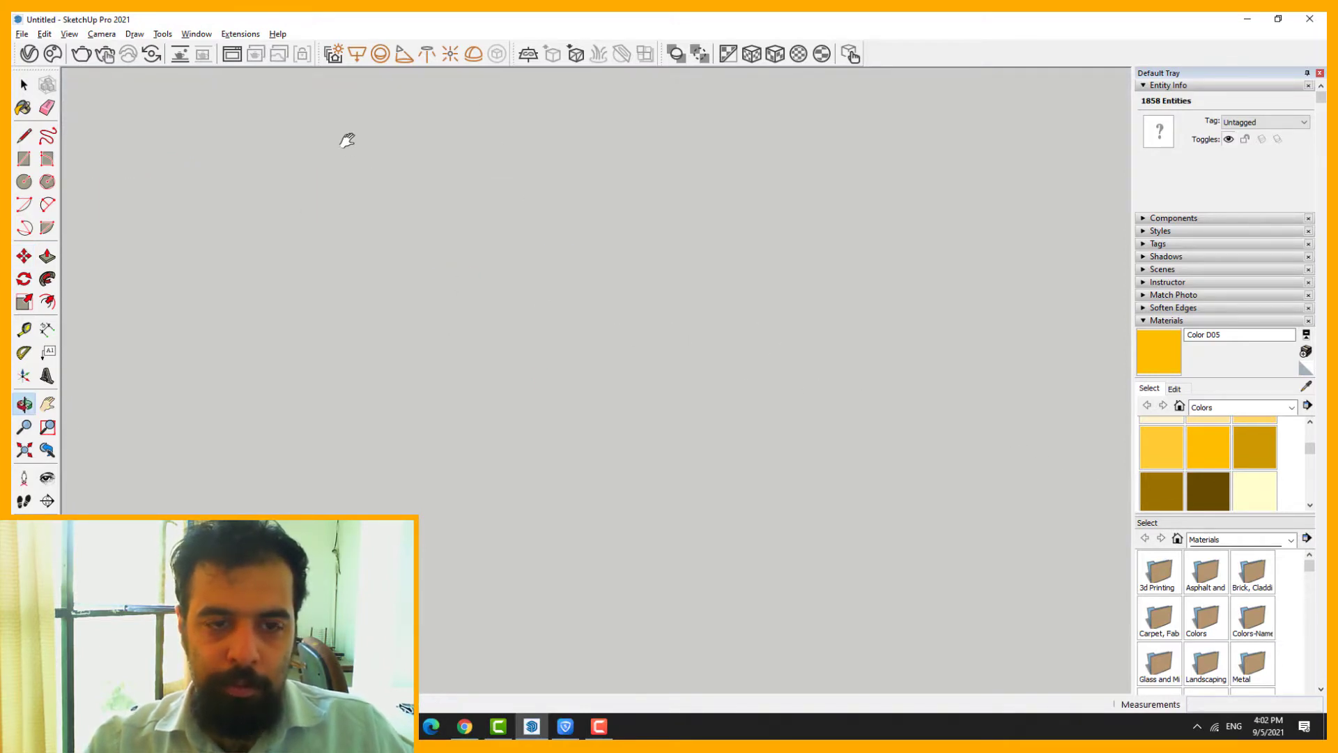
{"action": "scroll", "coordinate": [347, 141], "scroll_direction": "down", "scroll_amount": 5}
{"action": "middle_click_drag", "start_coordinate": [370, 338], "coordinate": [257, 271]}
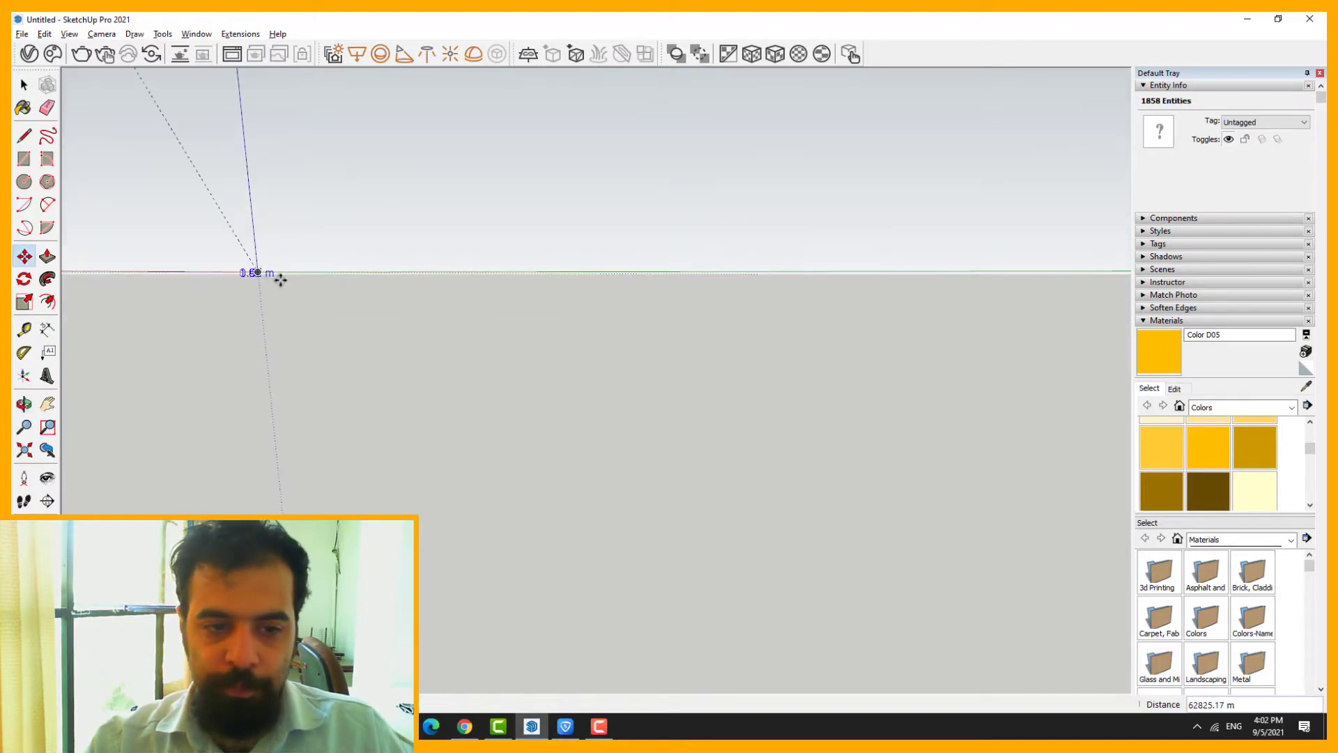
{"action": "middle_click_drag", "start_coordinate": [253, 263], "coordinate": [547, 392]}
{"action": "key", "text": "space"}
{"action": "scroll", "coordinate": [547, 392], "scroll_direction": "up", "scroll_amount": 6}
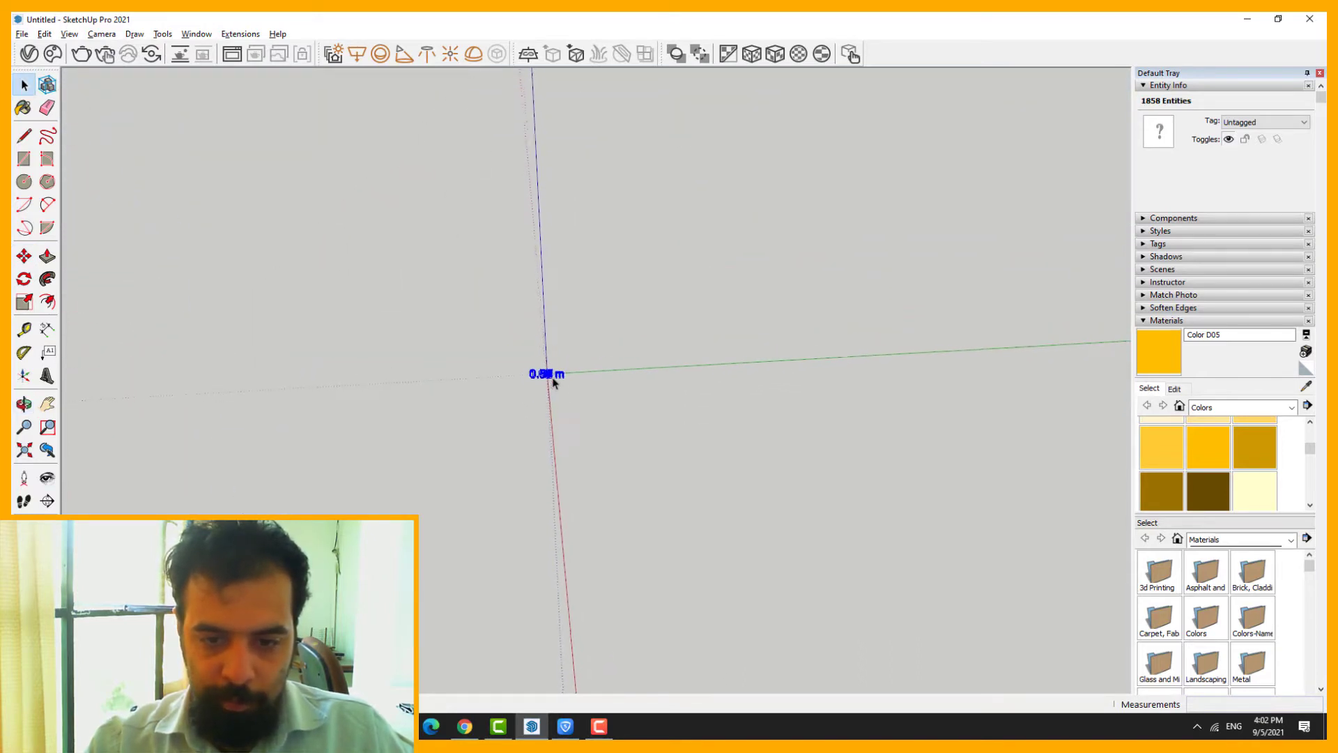
{"action": "scroll", "coordinate": [548, 356], "scroll_direction": "up", "scroll_amount": 6}
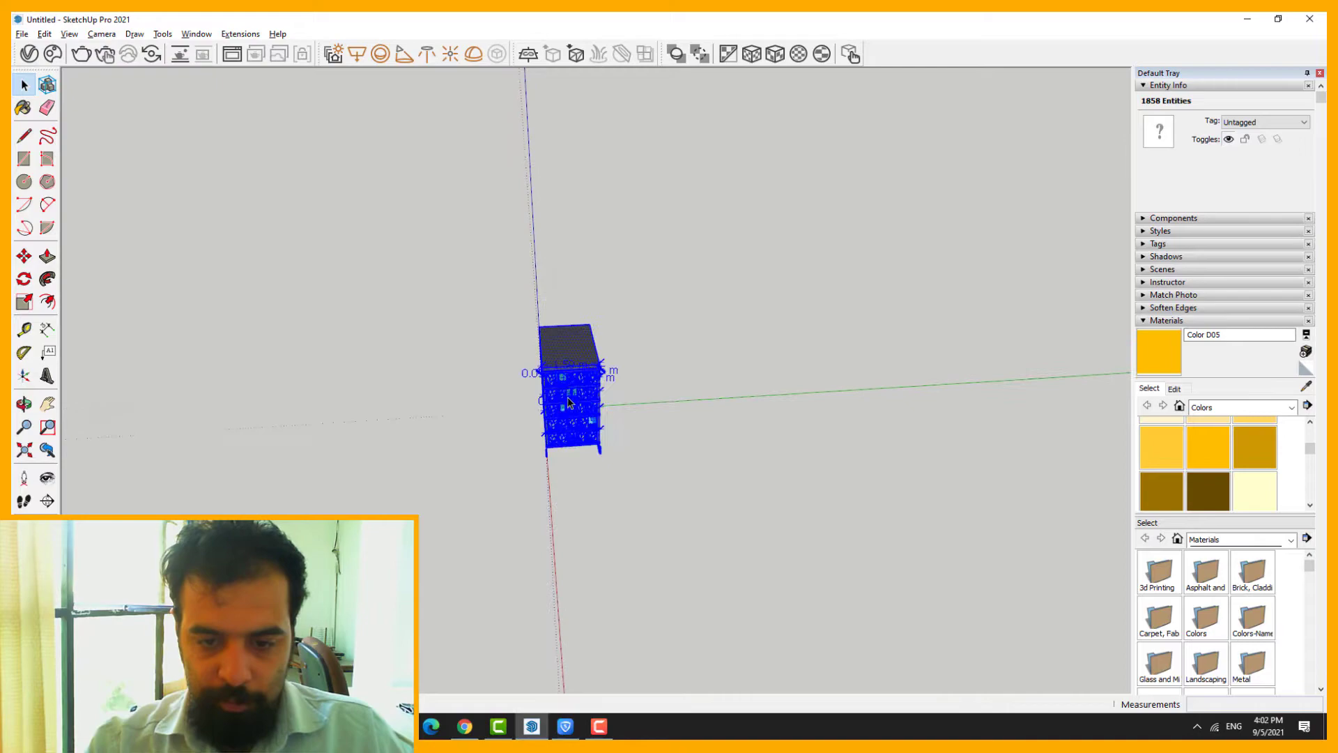
{"action": "left_click", "coordinate": [514, 382]}
{"action": "scroll", "coordinate": [513, 383], "scroll_direction": "up", "scroll_amount": 6}
{"action": "scroll", "coordinate": [514, 383], "scroll_direction": "up", "scroll_amount": 4}
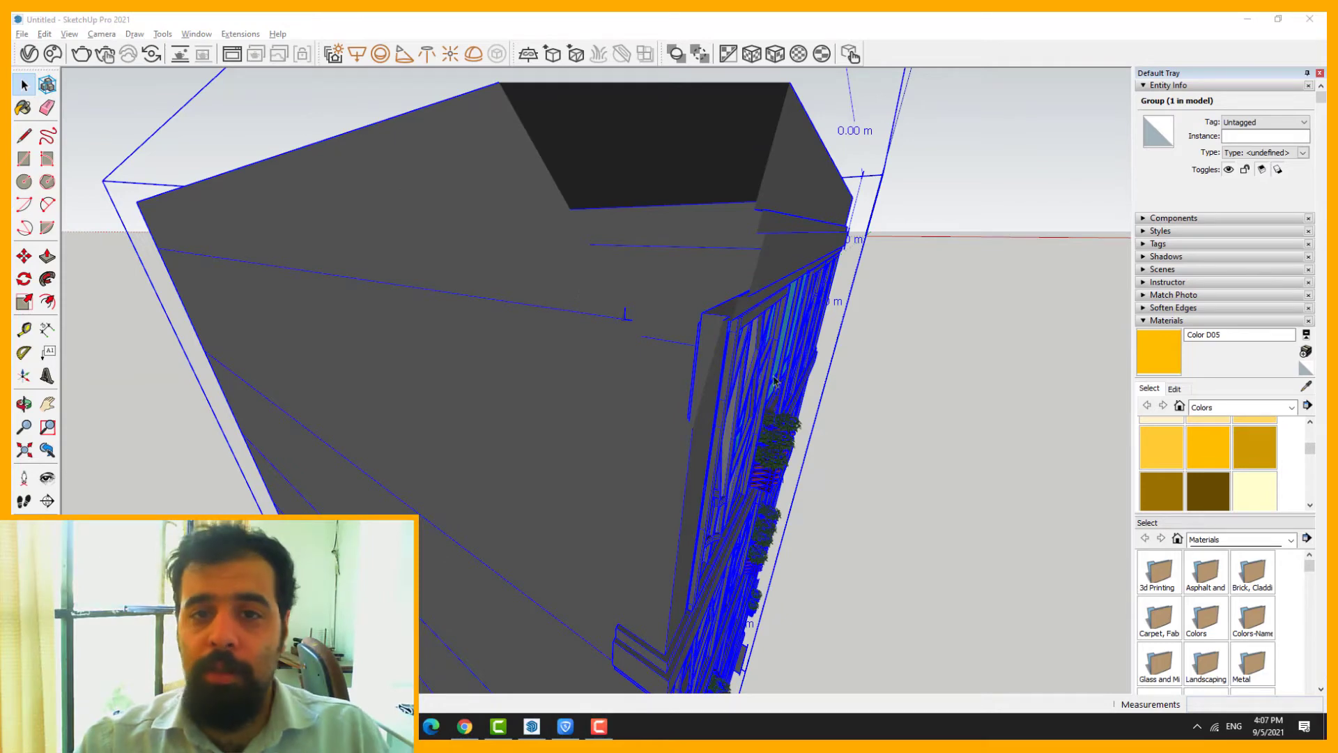
- Enlarge the grouped building with the Scale tool
{"action": "scroll", "coordinate": [524, 403], "scroll_direction": "down", "scroll_amount": 10}
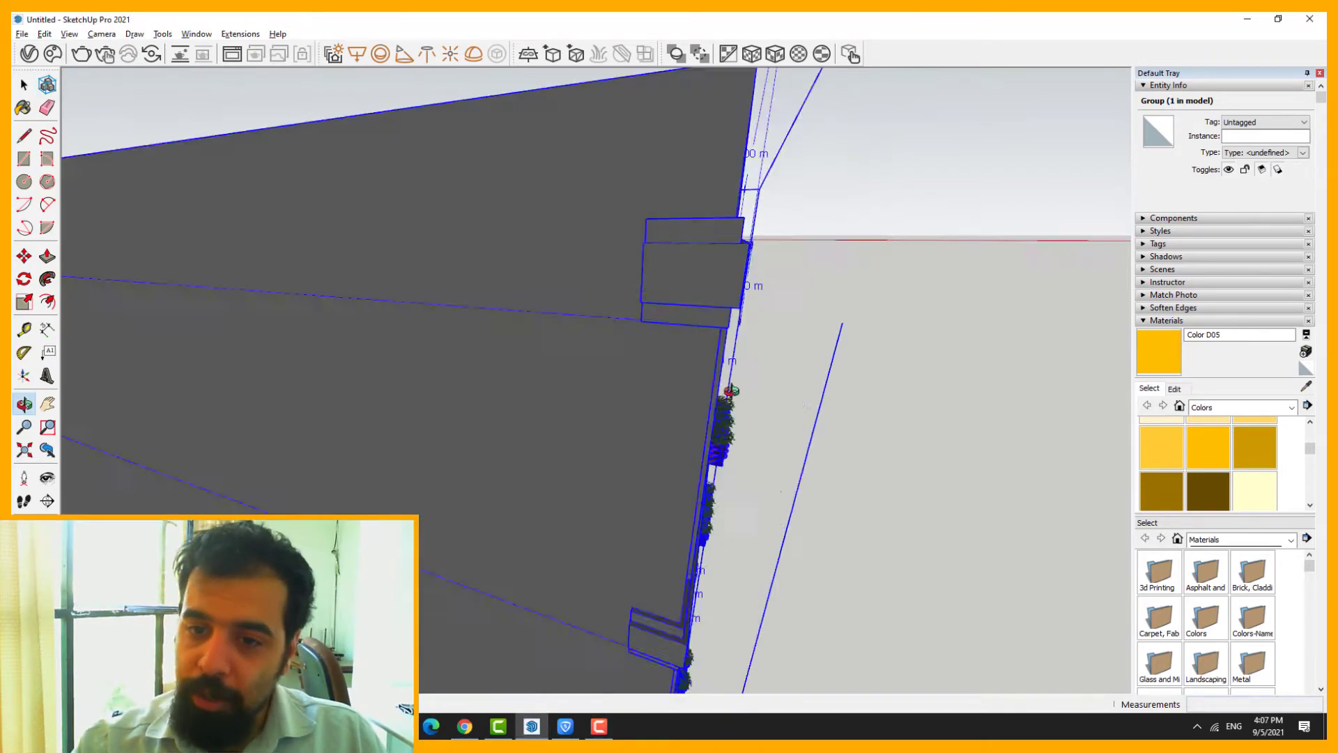
{"action": "key", "text": "s"}
{"action": "left_click_drag", "start_coordinate": [744, 241], "coordinate": [993, 219]}
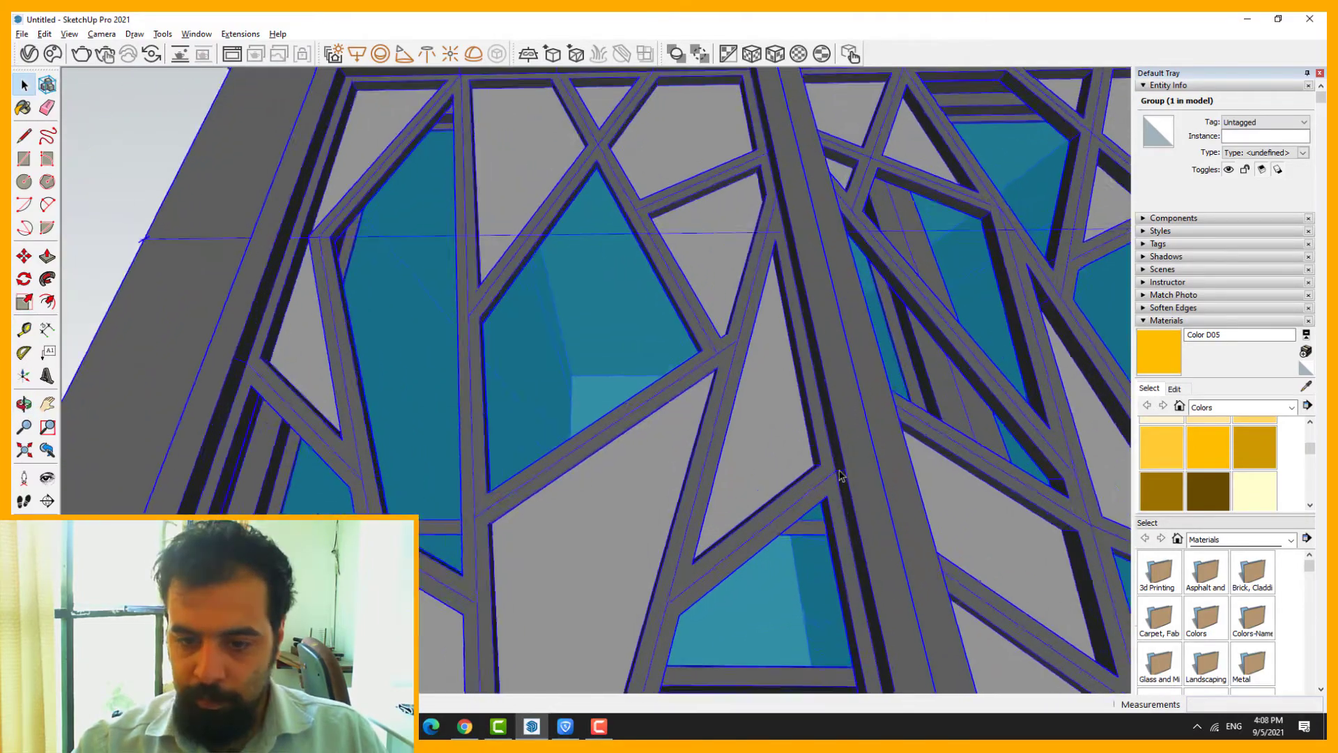
{"action": "middle_click_drag", "start_coordinate": [758, 409], "coordinate": [792, 626]}
{"action": "scroll", "coordinate": [743, 459], "scroll_direction": "down", "scroll_amount": 5}
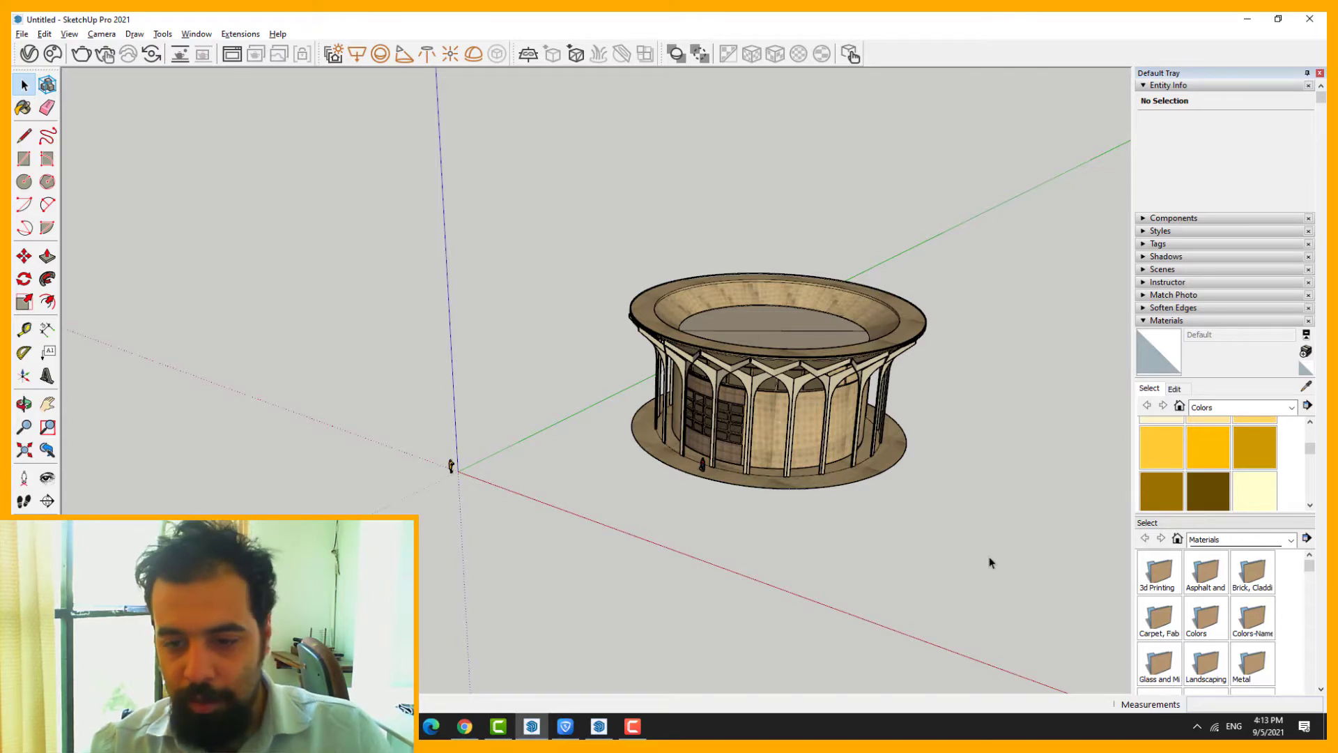
- Select and copy the whole circular theatre component, "taatre shahr"
{"action": "left_click_drag", "start_coordinate": [604, 241], "coordinate": [597, 233]}
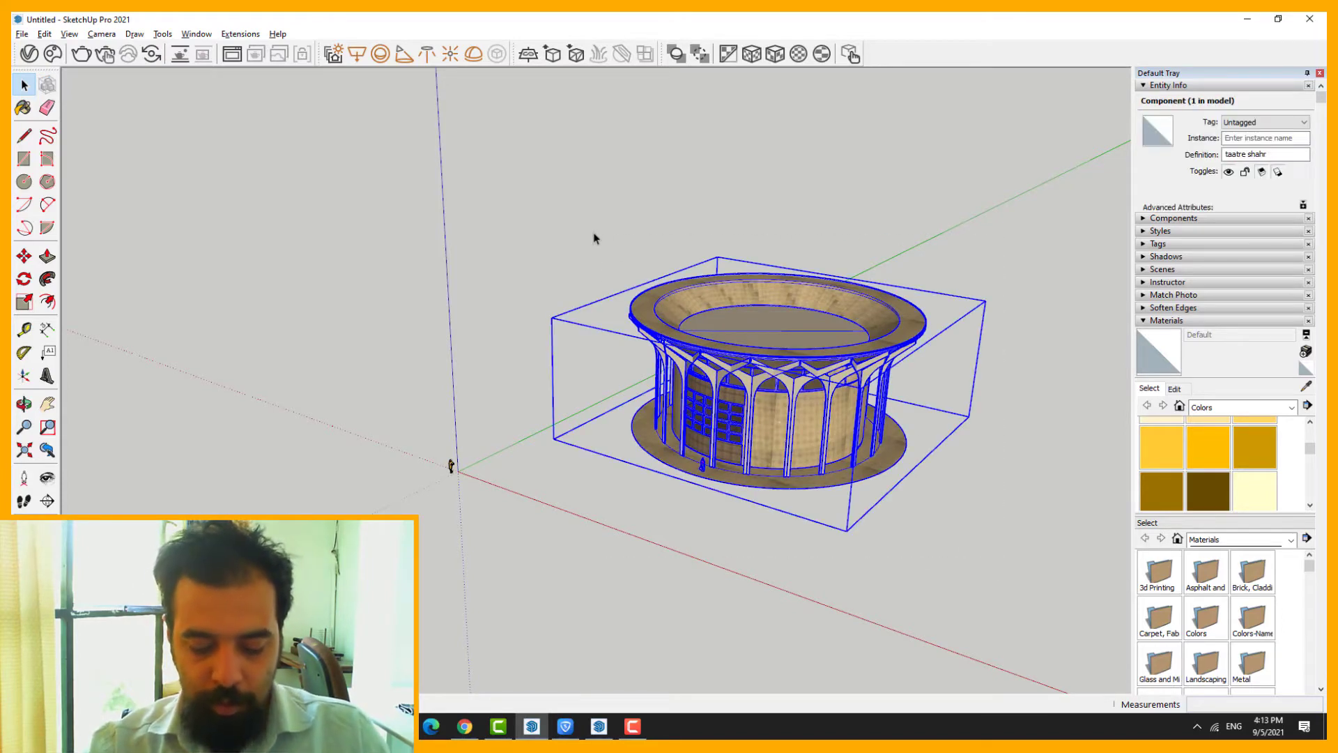
{"action": "left_click", "coordinate": [946, 547]}
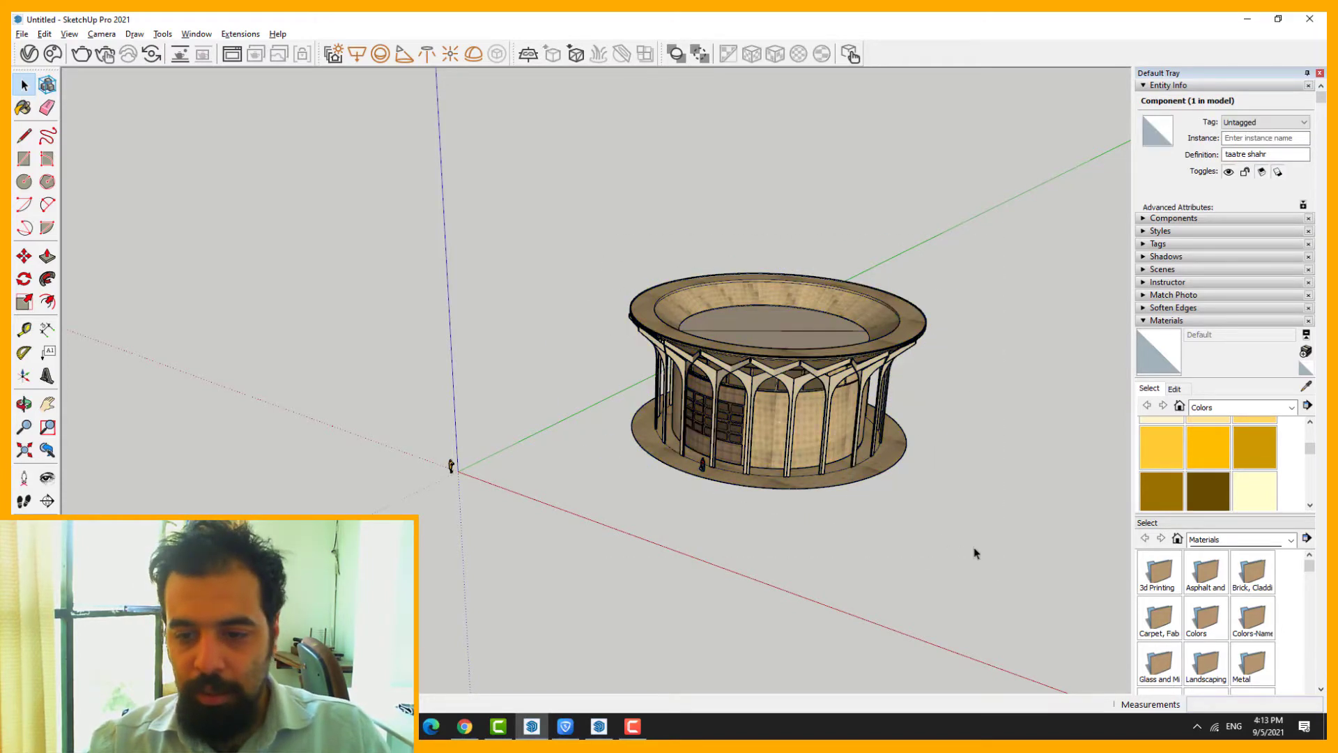
{"action": "left_click_drag", "start_coordinate": [1006, 555], "coordinate": [597, 217]}
{"action": "scroll", "coordinate": [772, 380], "scroll_direction": "up", "scroll_amount": 4}
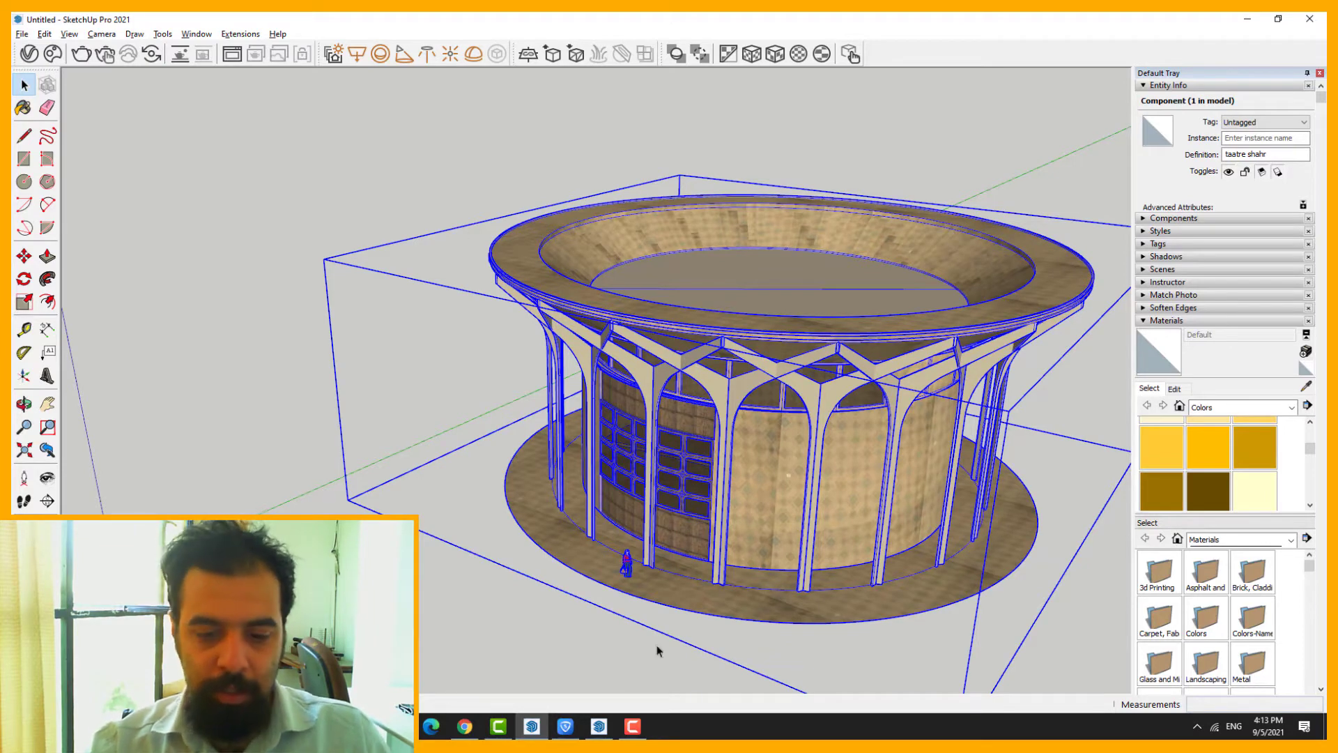
- Switch to the other SketchUp window with the empty model and paste the theatre component at the origin
{"action": "left_click", "coordinate": [599, 726]}
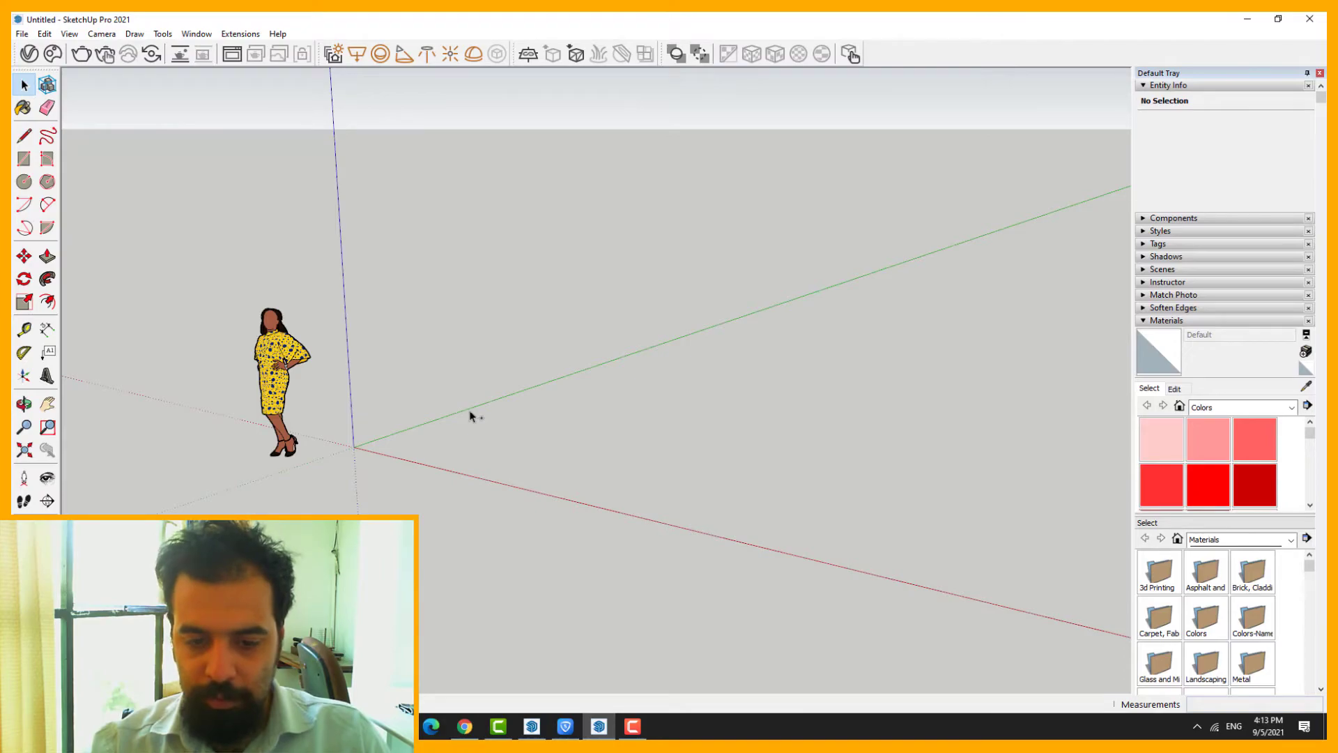
{"action": "key", "text": "ctrl+v"}
{"action": "key", "text": "space"}
{"action": "scroll", "coordinate": [526, 470], "scroll_direction": "down", "scroll_amount": 9}
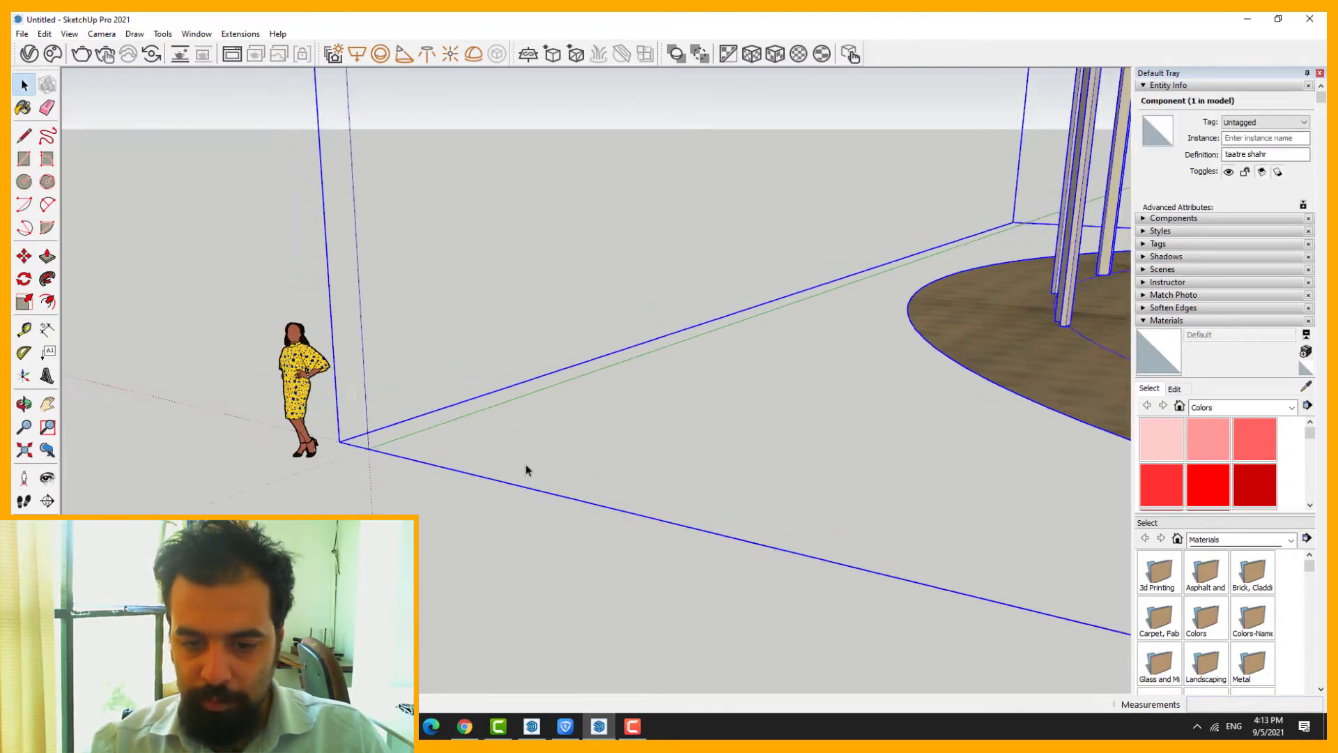
{"action": "middle_click_drag", "start_coordinate": [850, 392], "coordinate": [533, 319], "text": "shift"}
{"action": "scroll", "coordinate": [519, 352], "scroll_direction": "up", "scroll_amount": 4}
{"action": "left_click", "coordinate": [229, 326]}
{"action": "scroll", "coordinate": [623, 204], "scroll_direction": "up", "scroll_amount": 10}
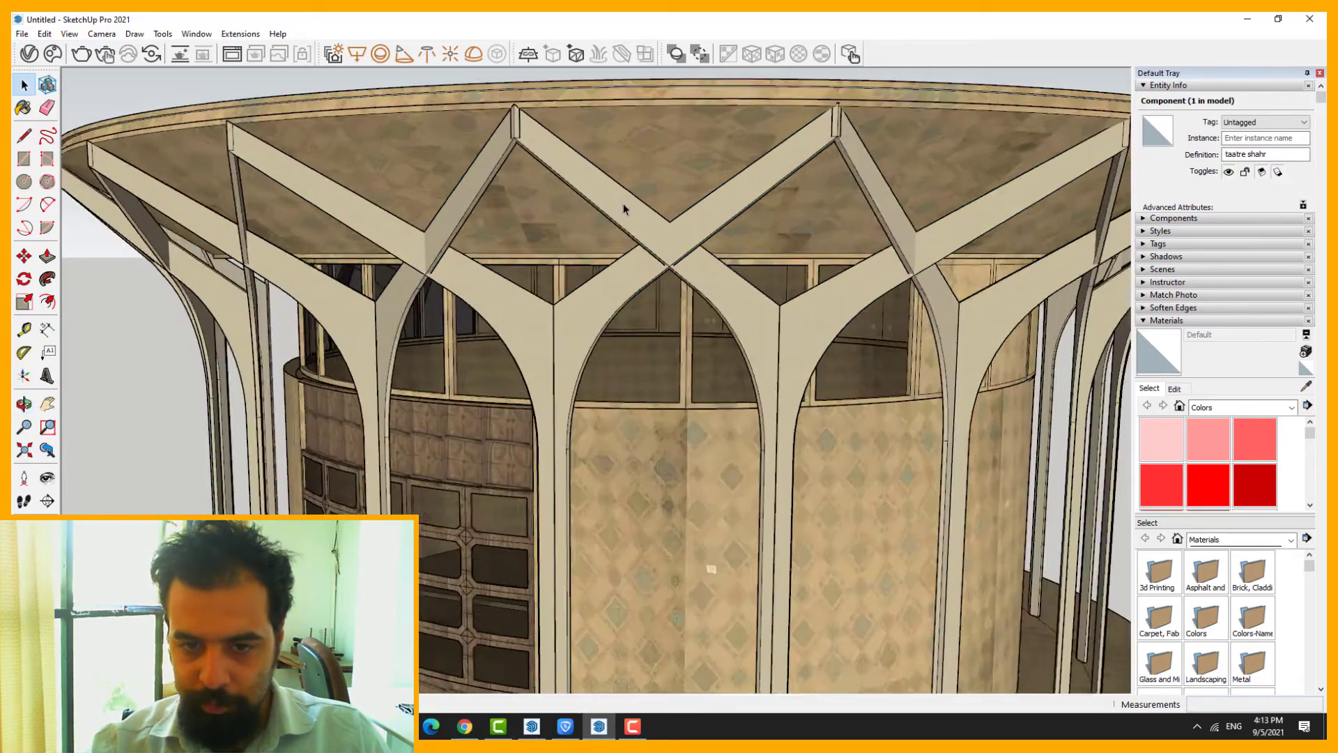